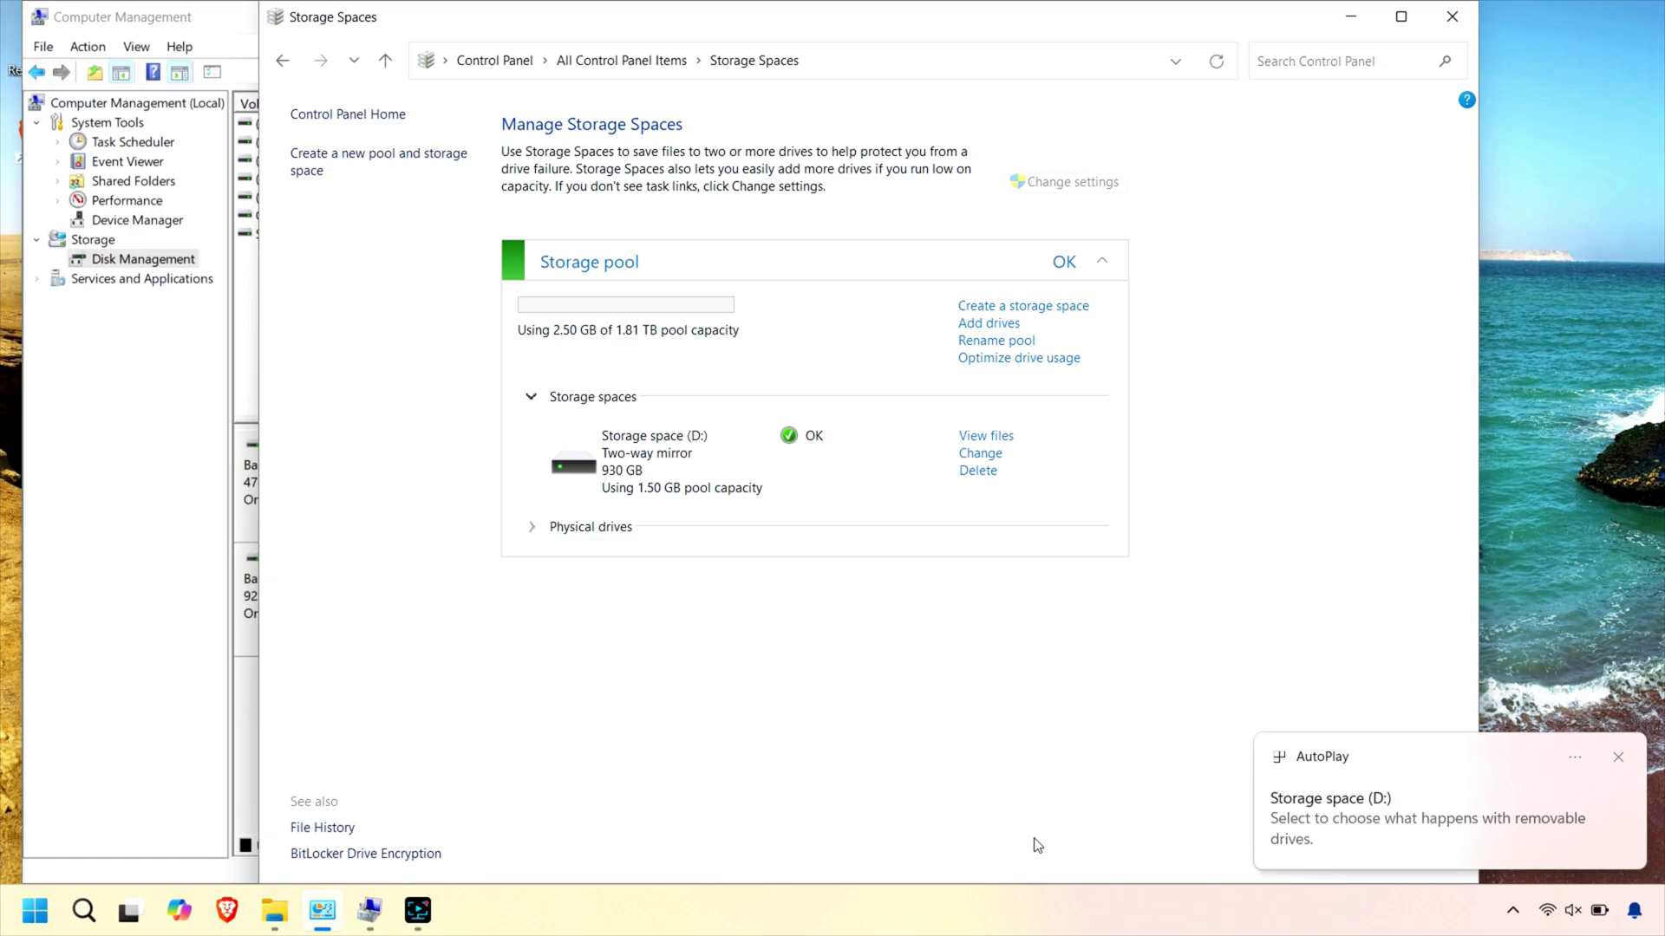
Expand Physical drives to list the JMicron and WD My Passport disks, each providing 931 GB.
left_click(532, 527)
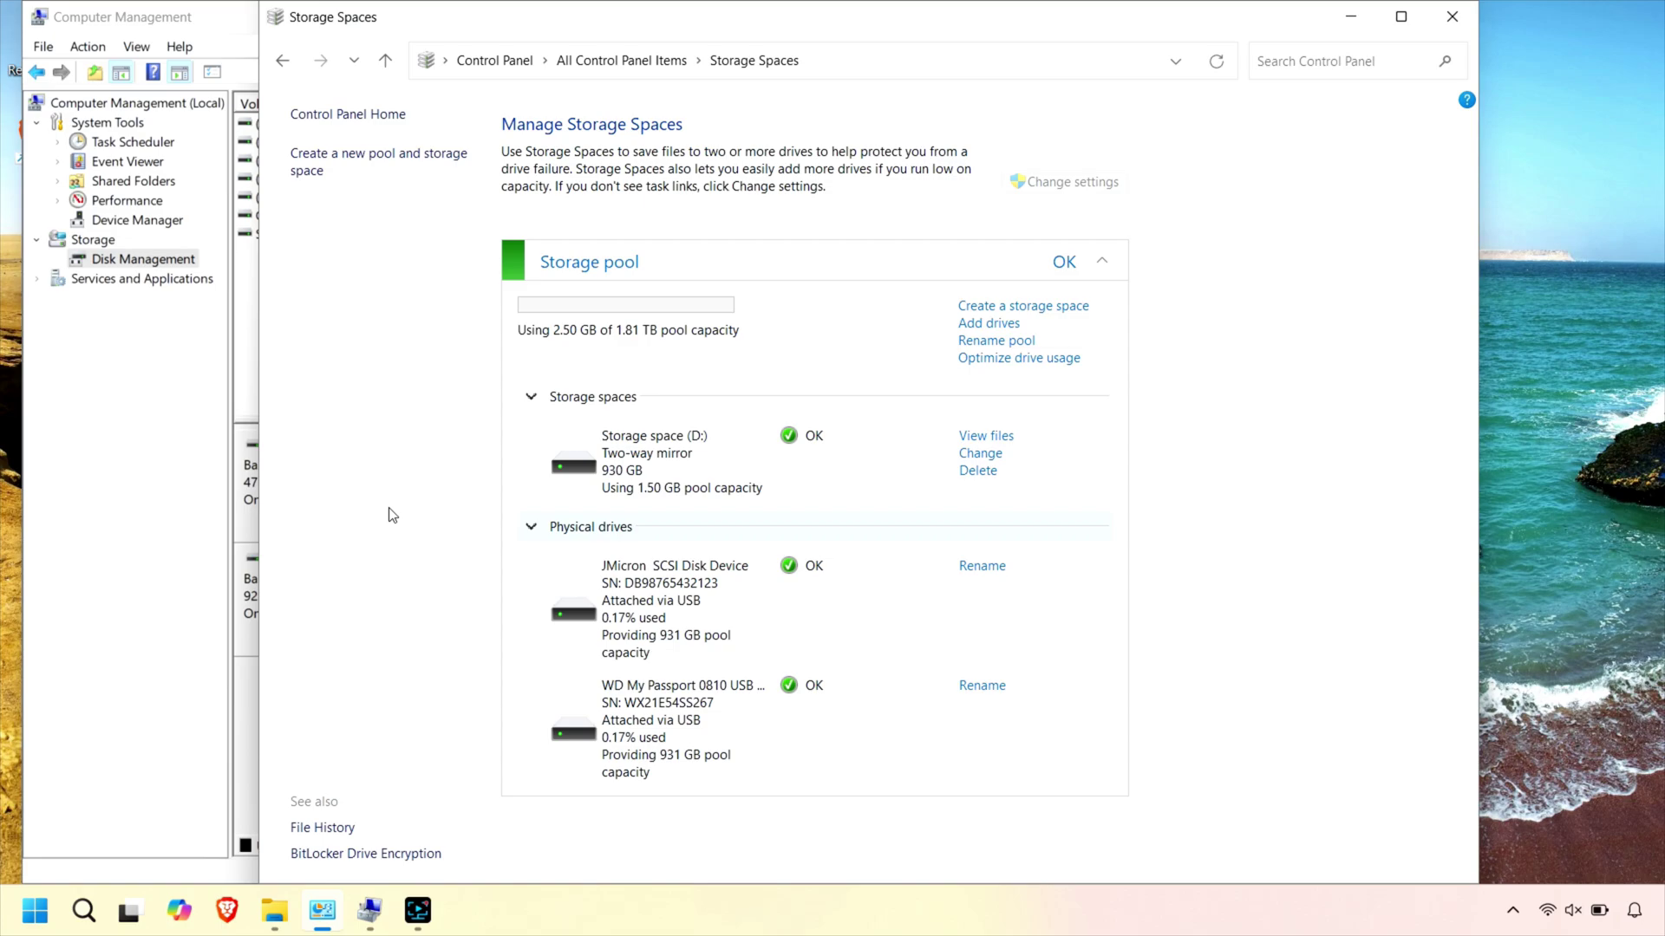
Run Rescan Disks on Disk Management in Computer Management.
left_click(114, 438)
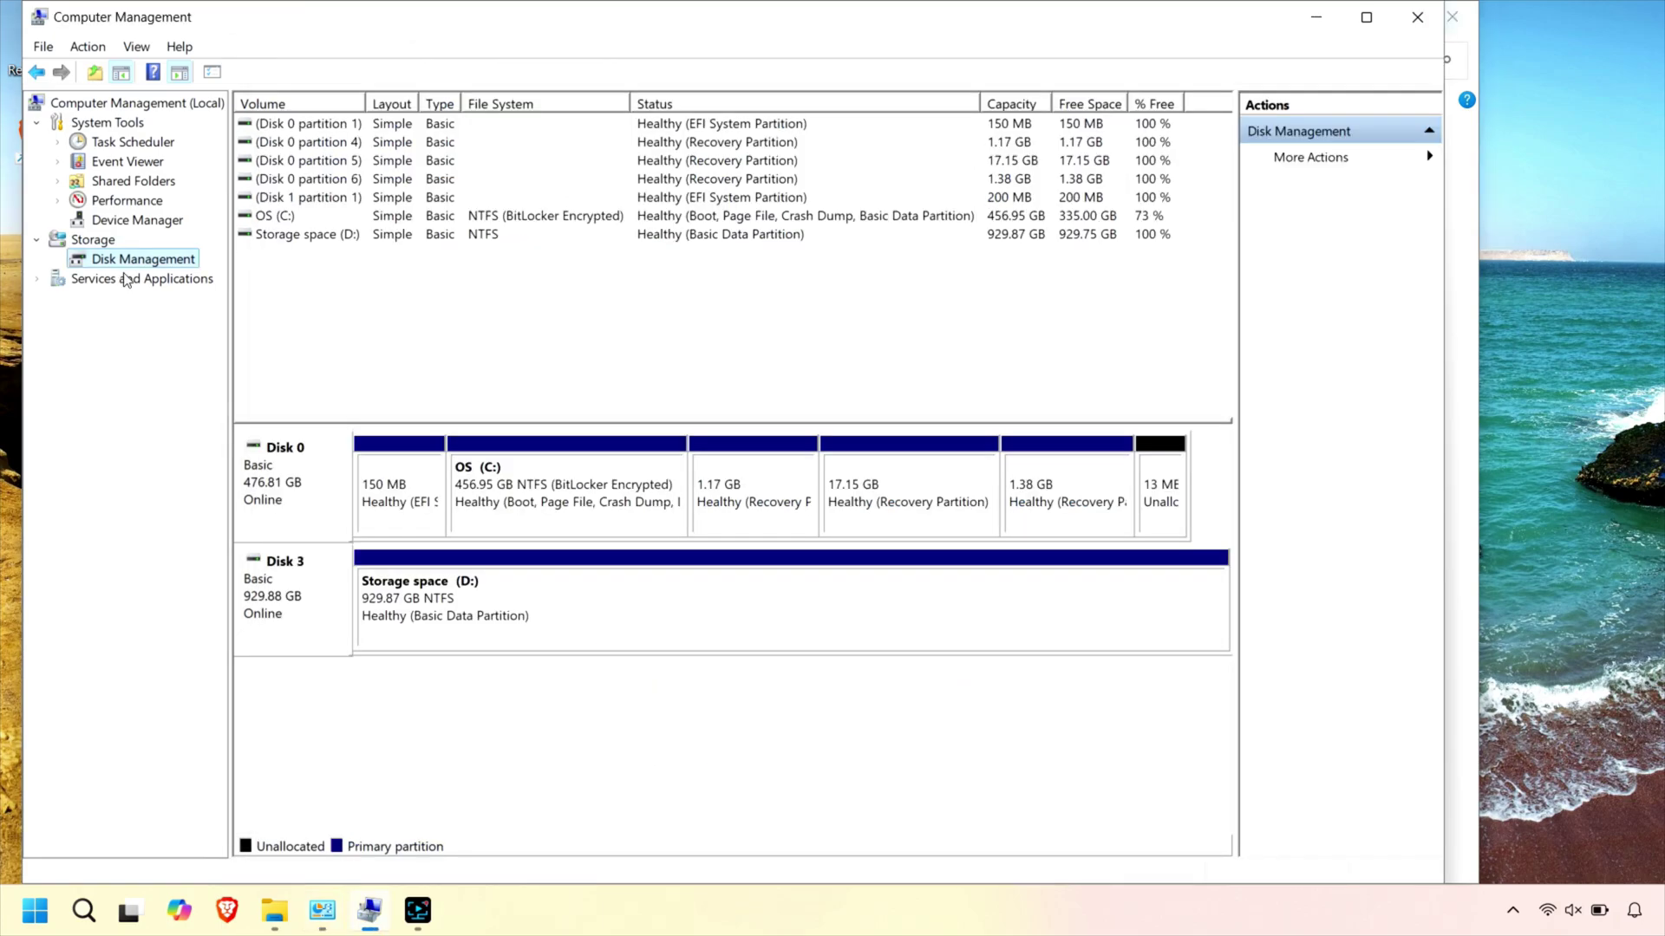
right_click(210, 266)
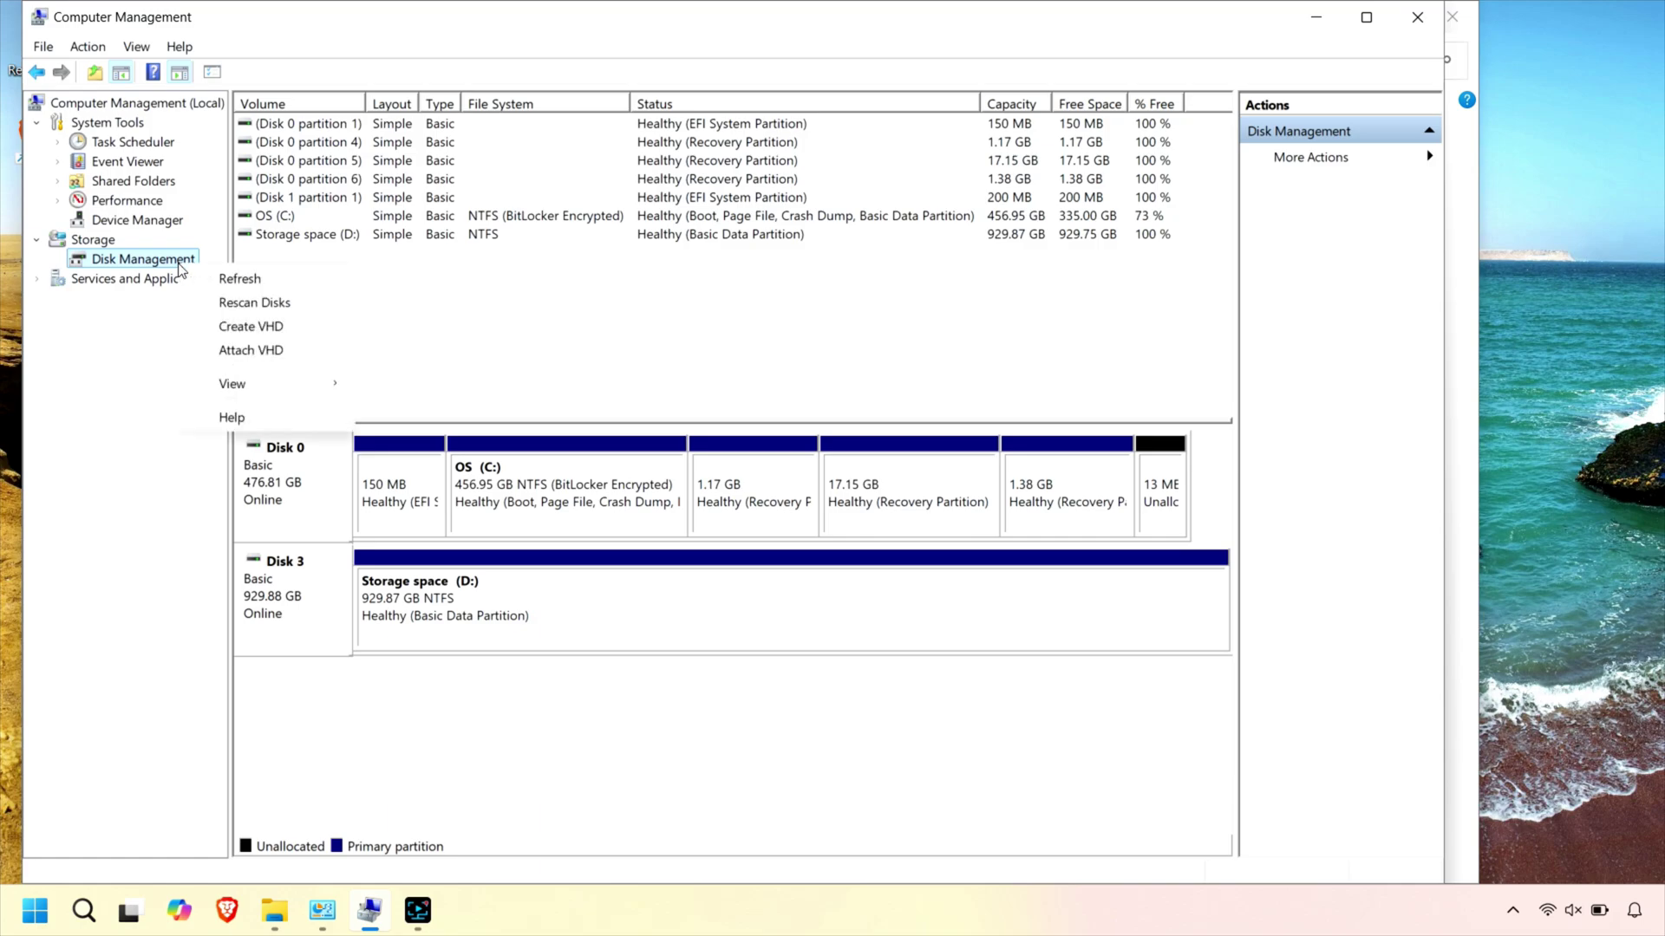
left_click(228, 303)
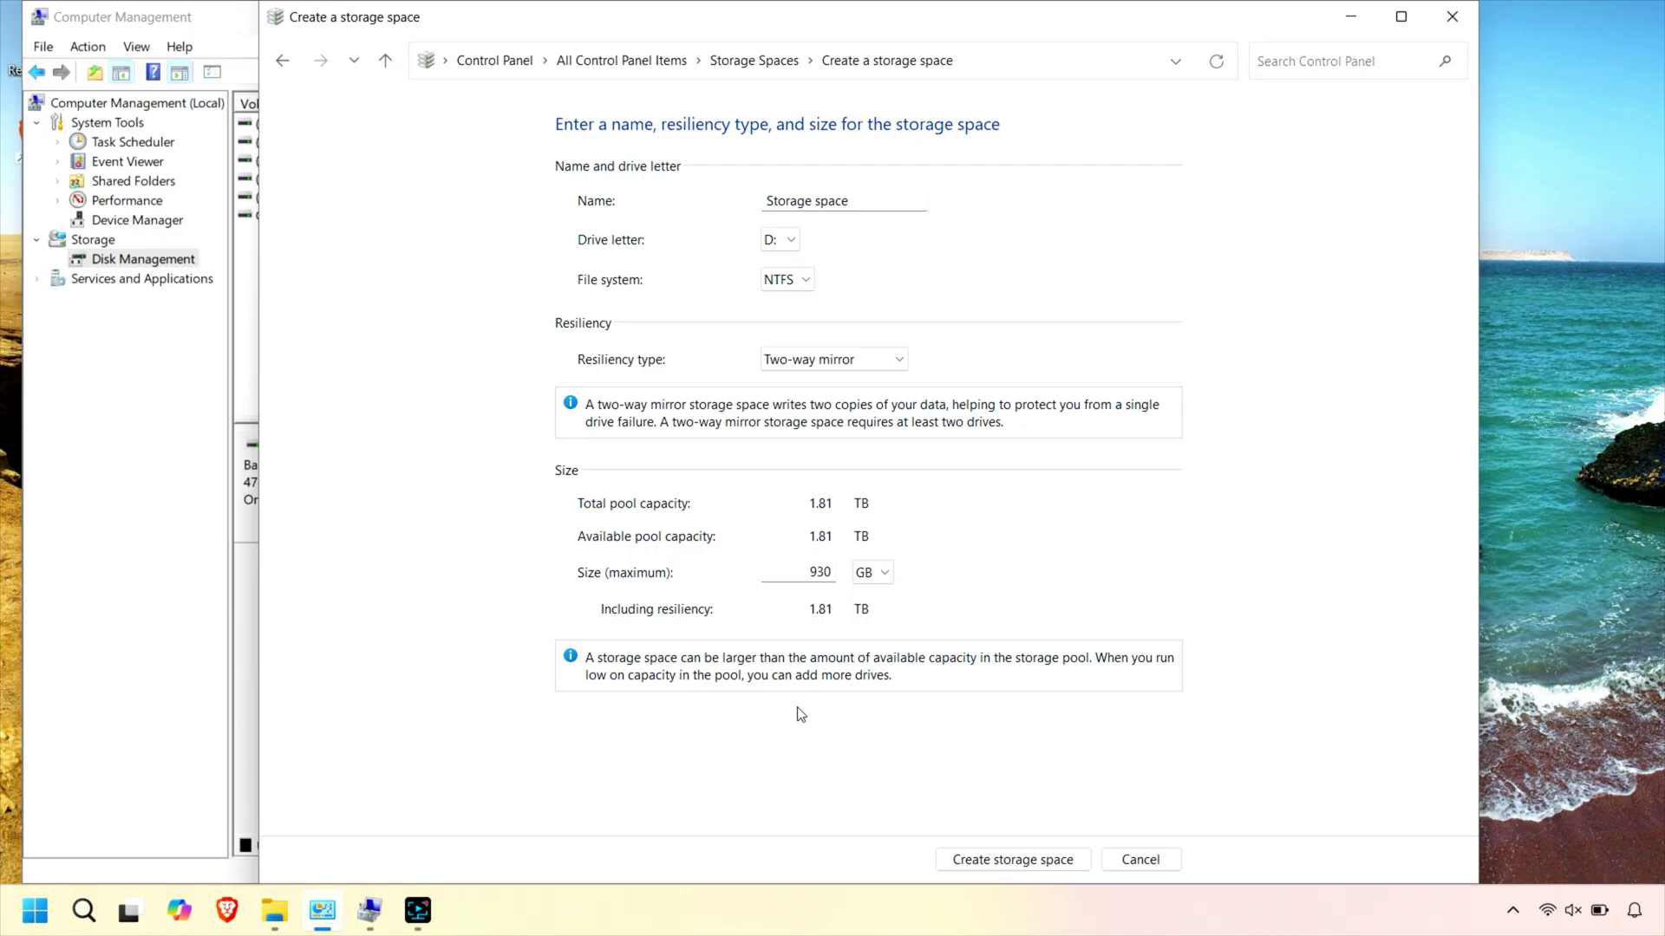
Try Parity and Three-way mirror resiliency, then return to Two-way mirror at 930 GB.
left_click(835, 361)
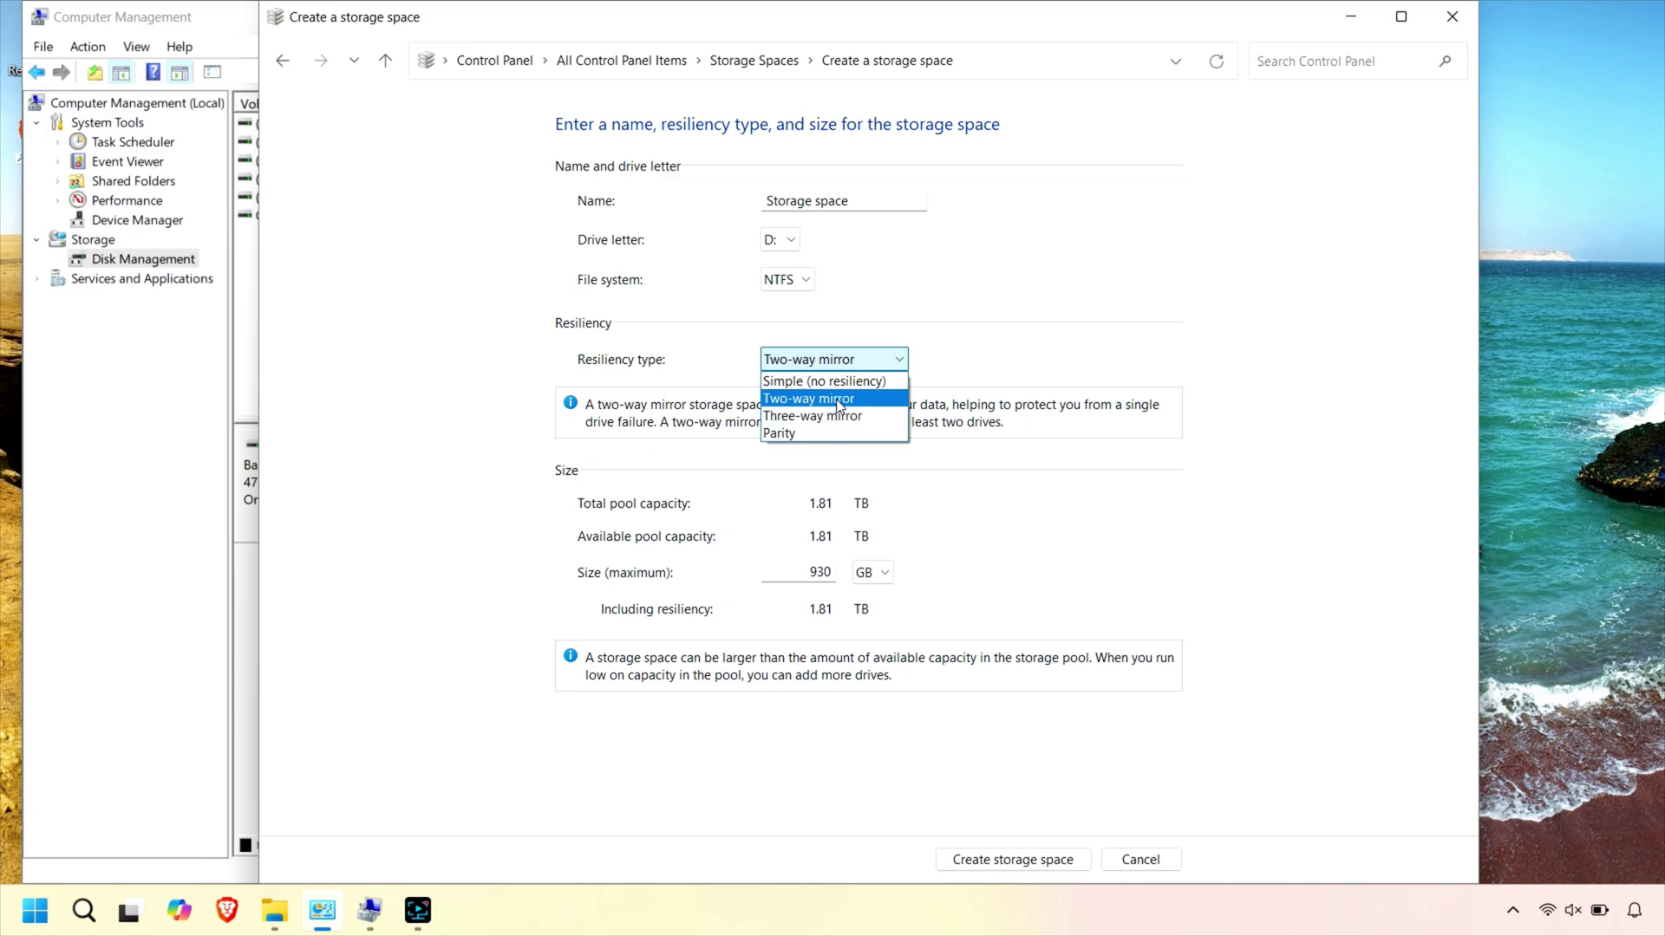
left_click(808, 435)
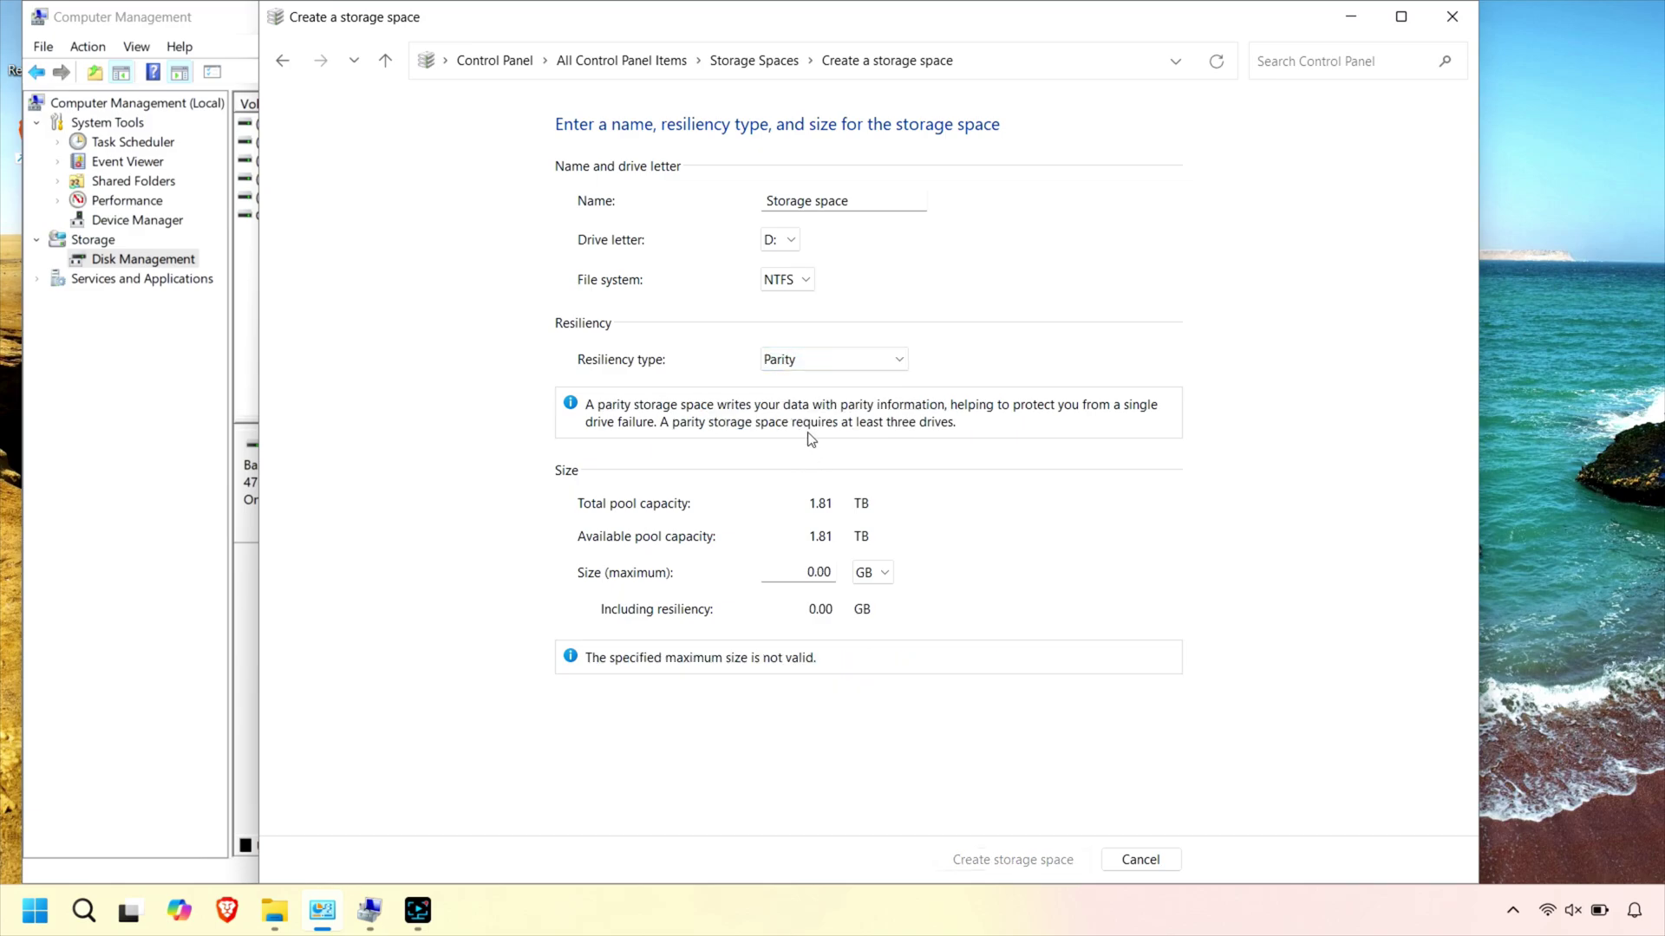
left_click(807, 358)
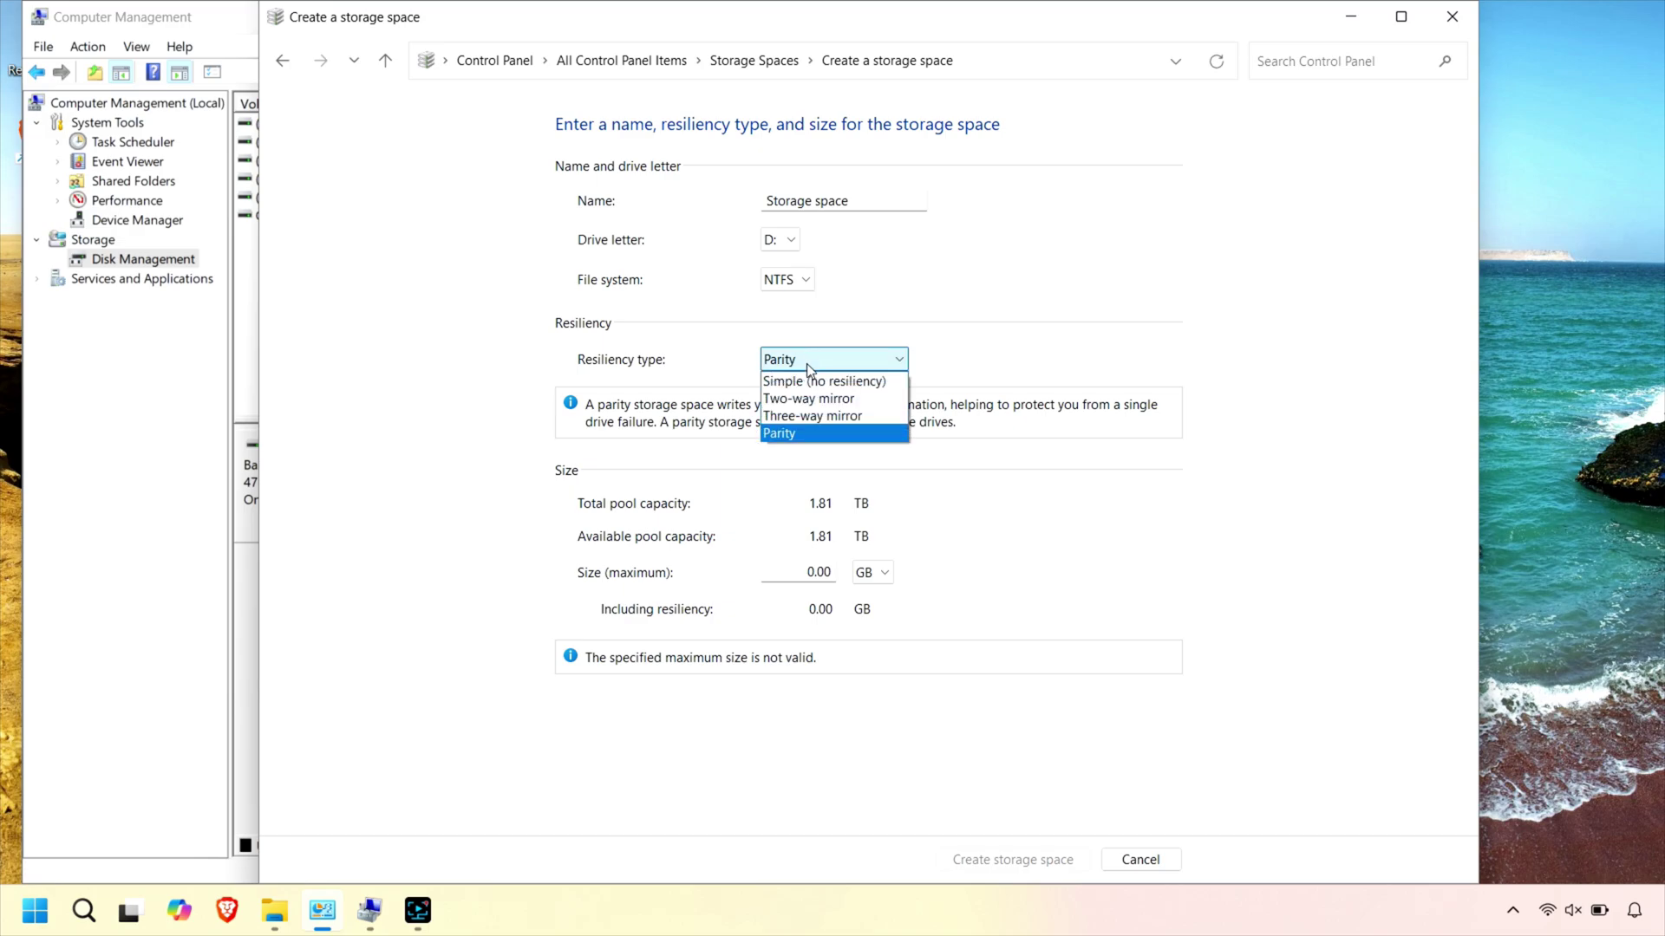
left_click(799, 423)
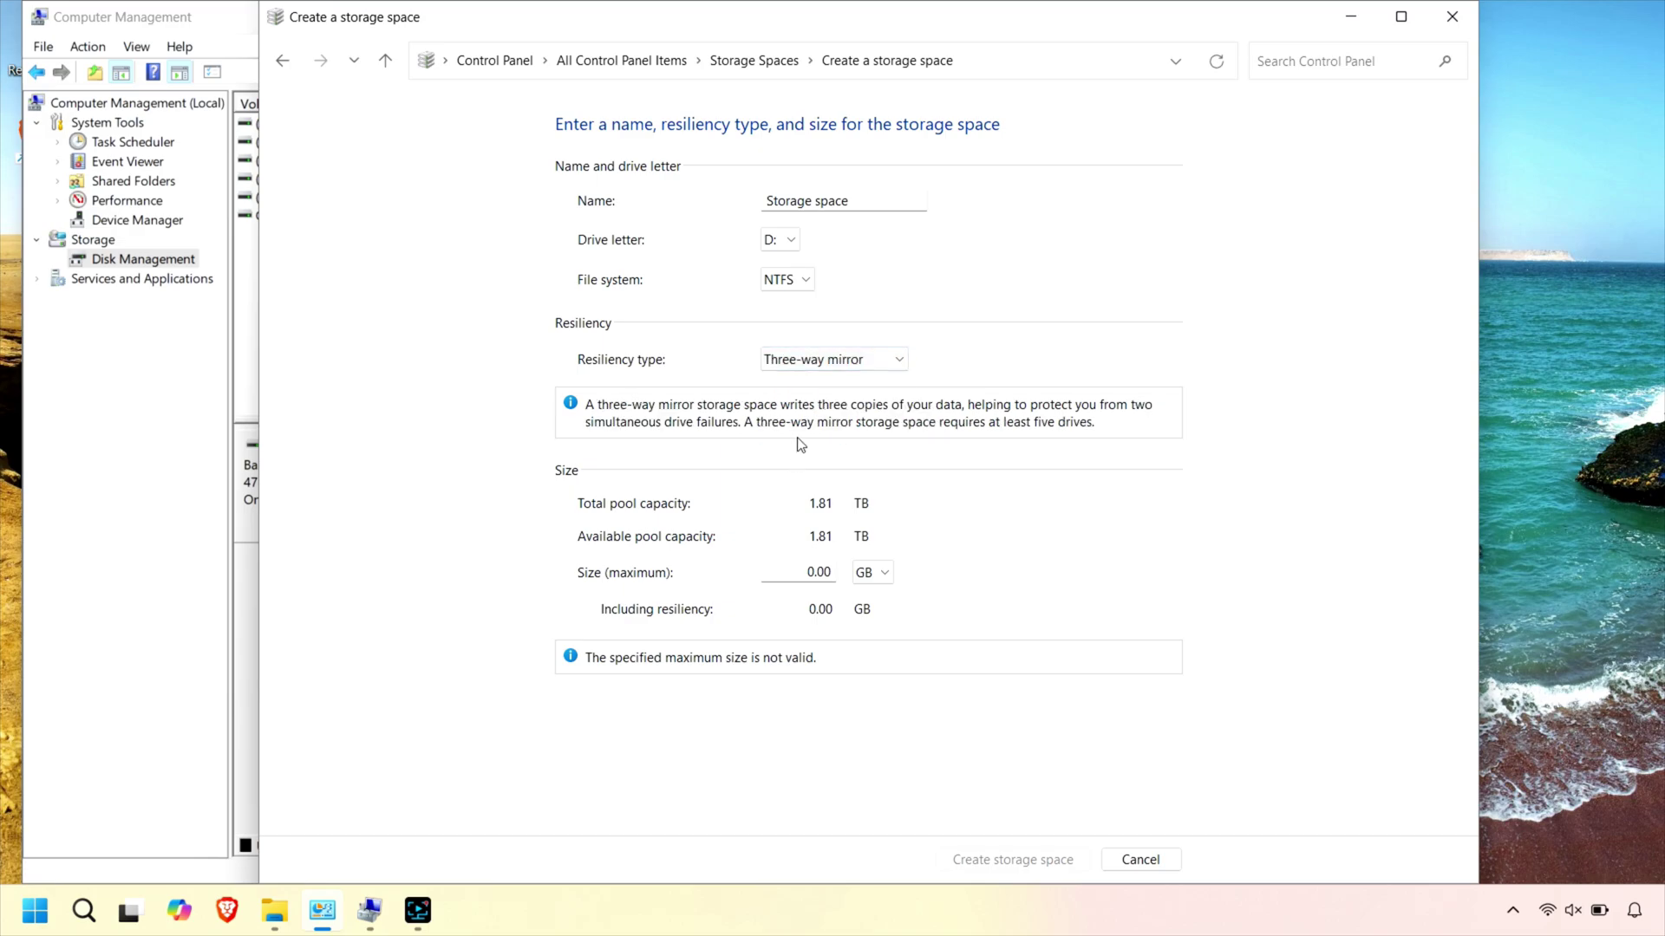
left_click(812, 363)
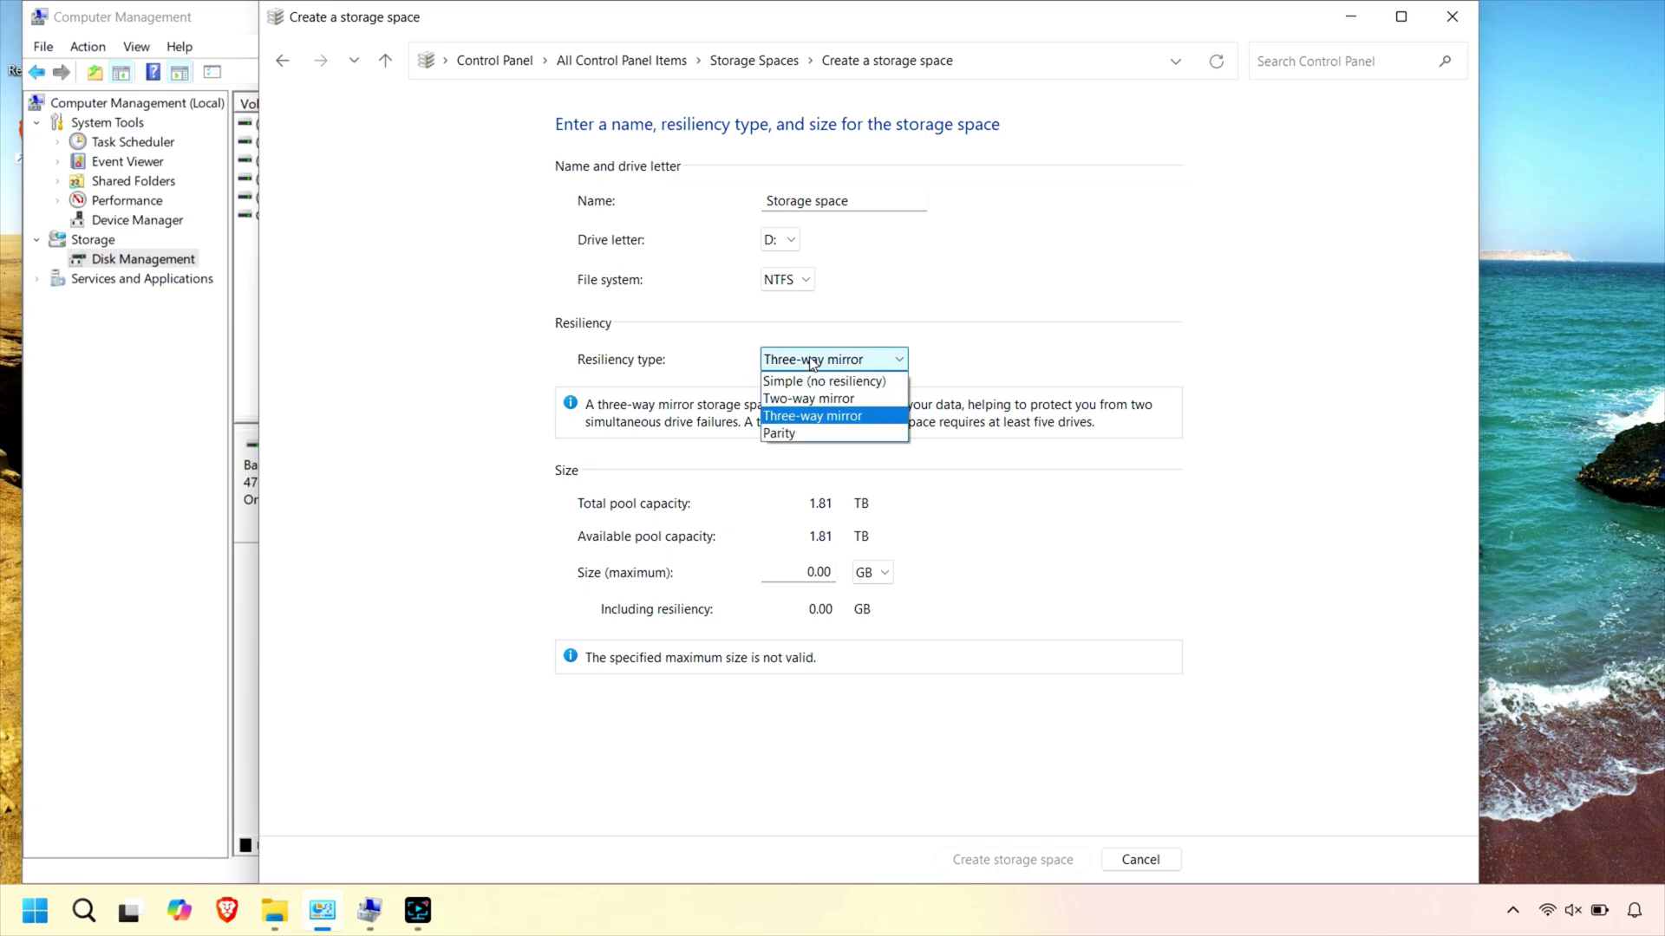
left_click(809, 401)
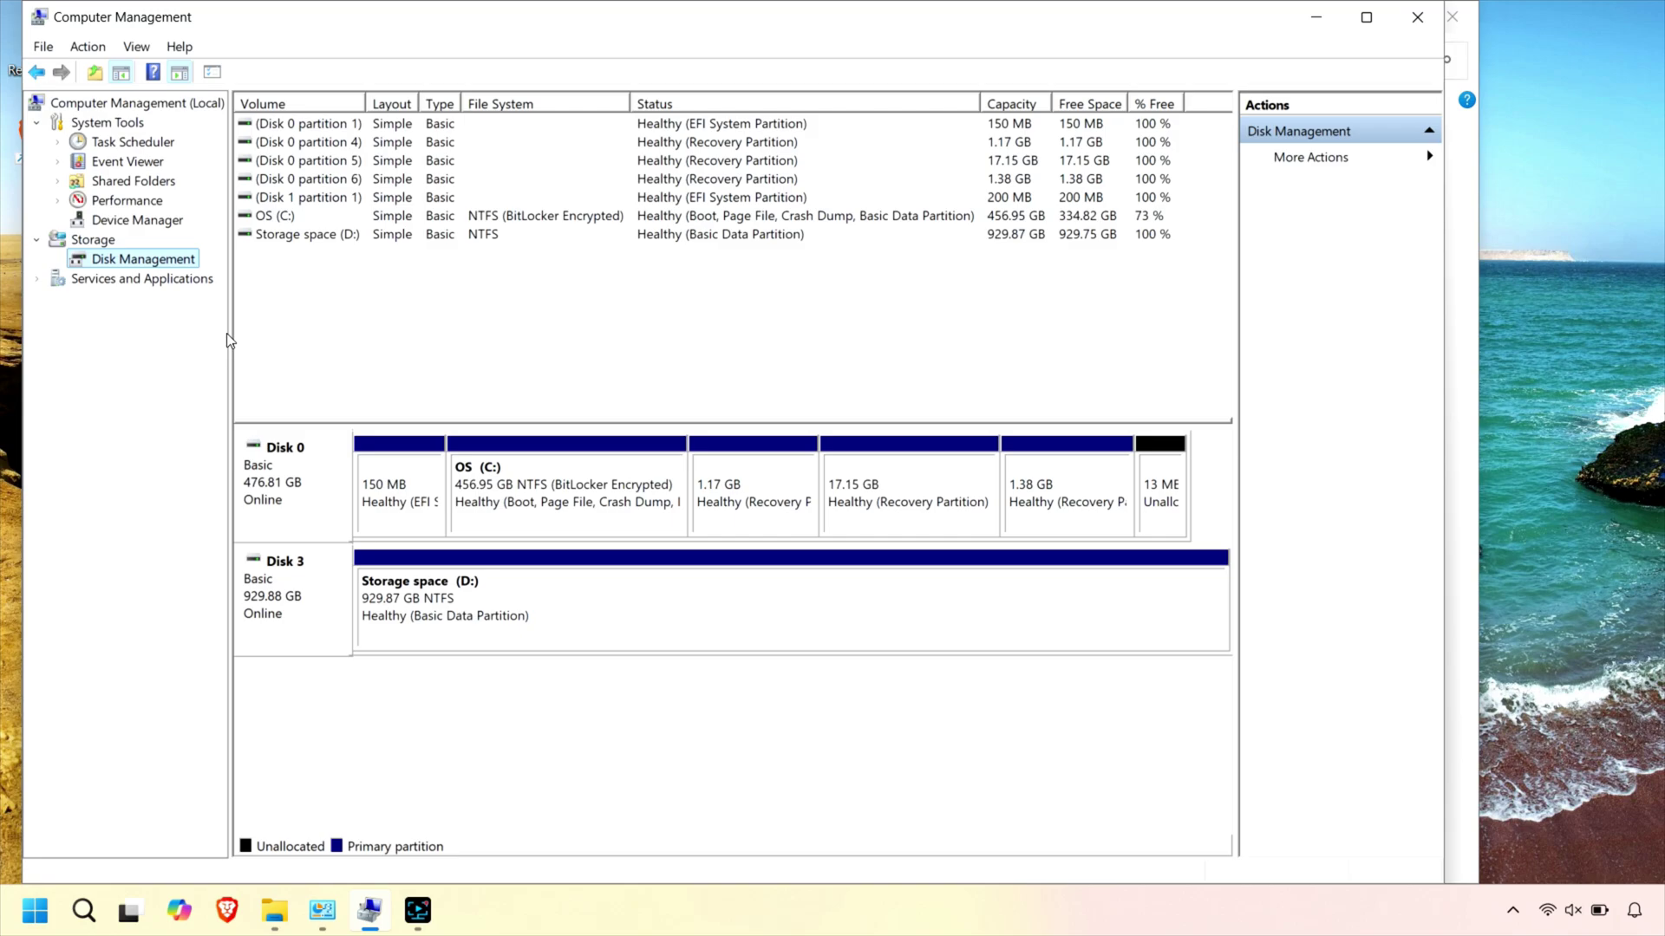
Review the pool's two USB drives in Storage Spaces, then return to Disk Management showing Storage space (D:).
left_click(343, 911)
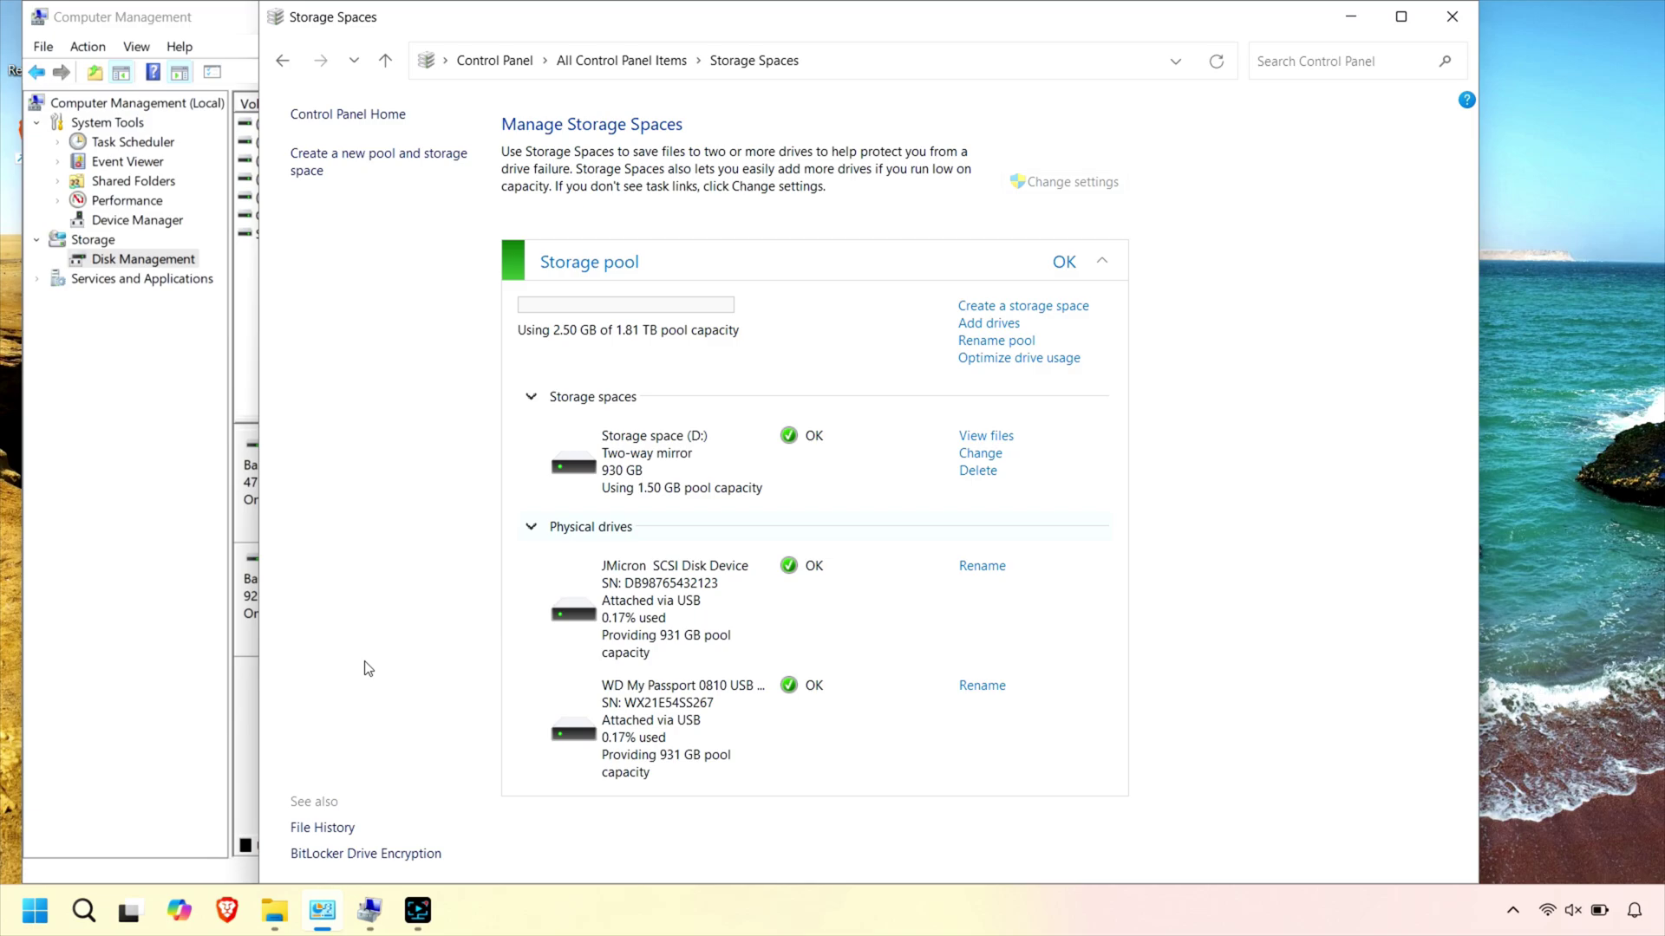
left_click(274, 911)
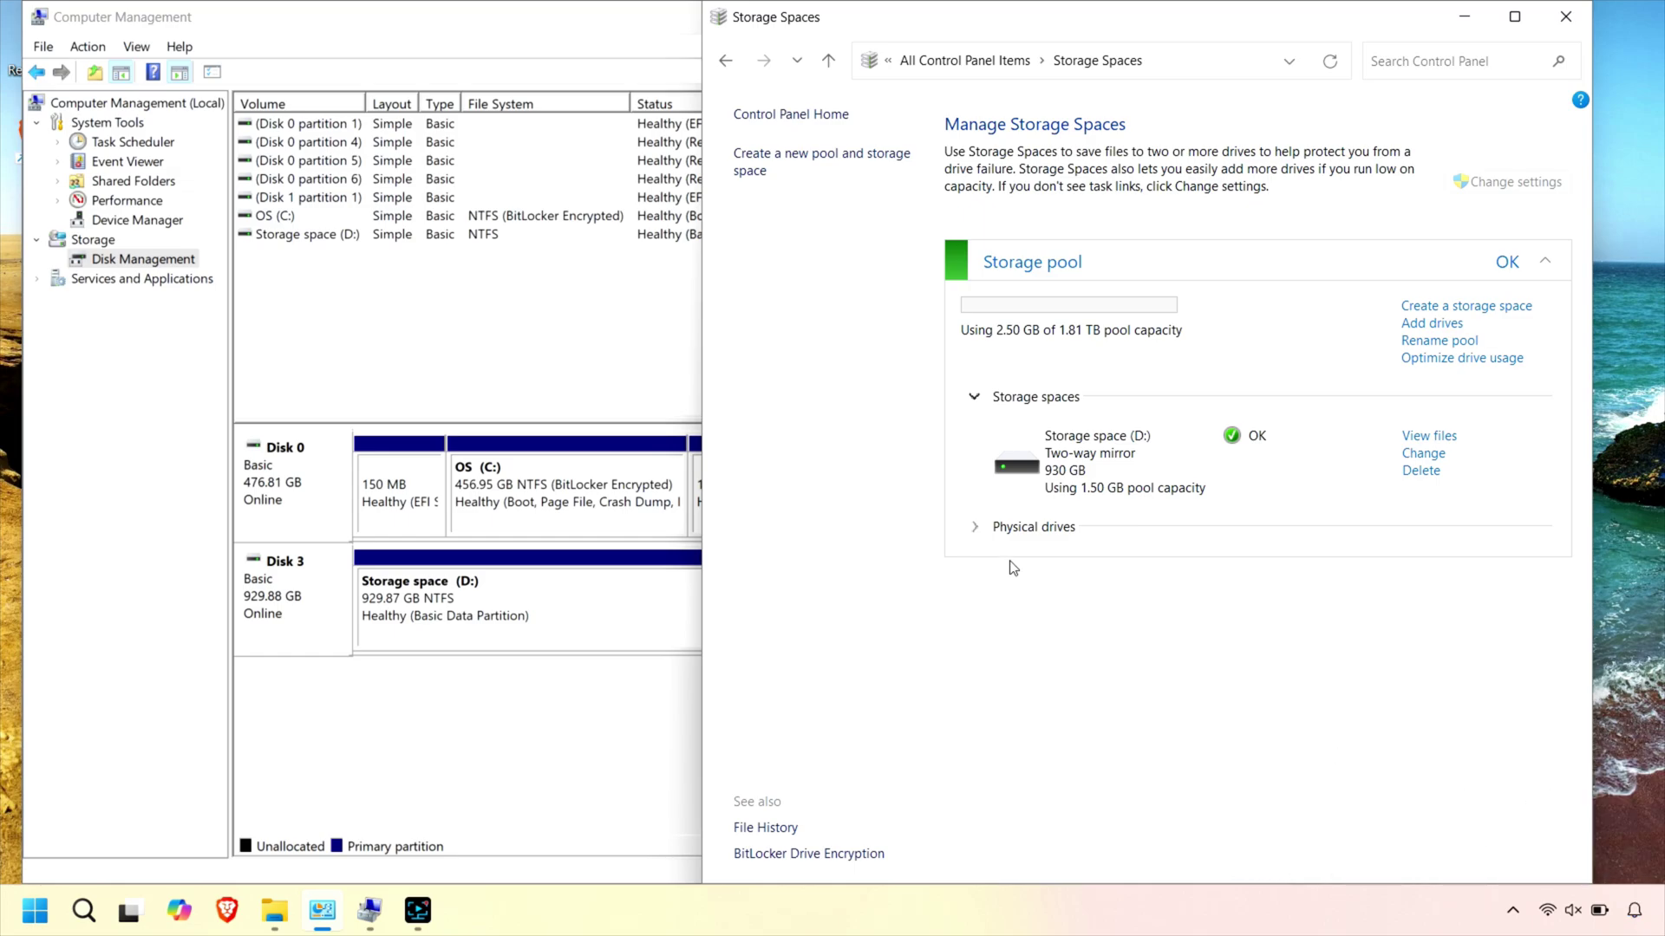
left_click(976, 529)
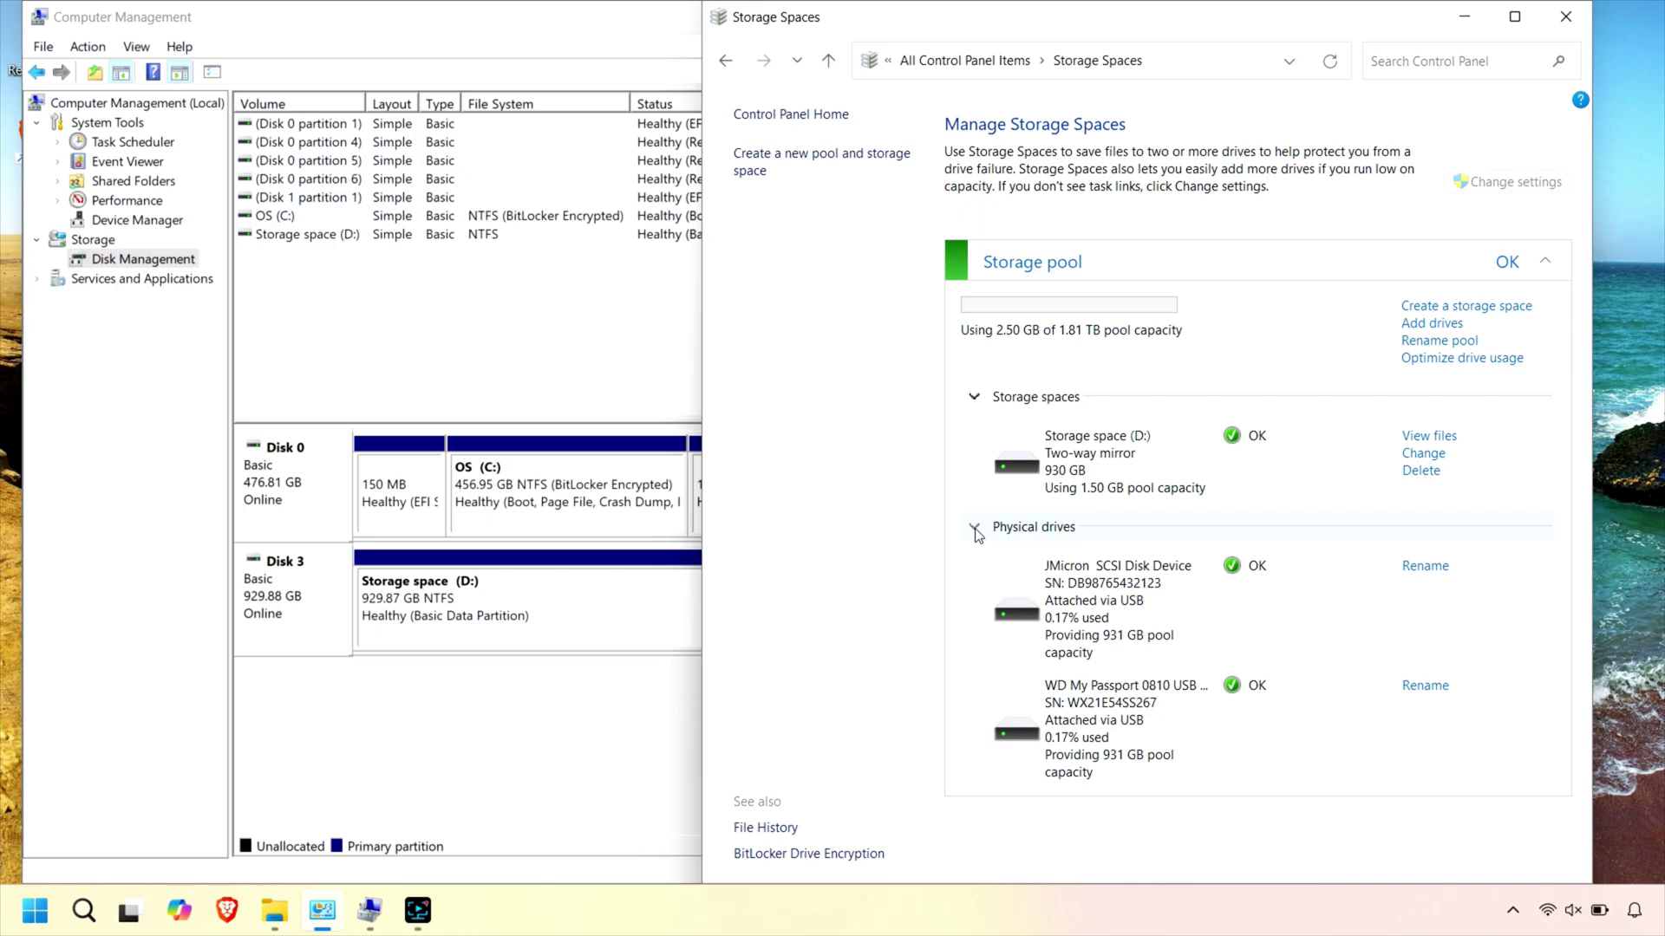
left_click(642, 663)
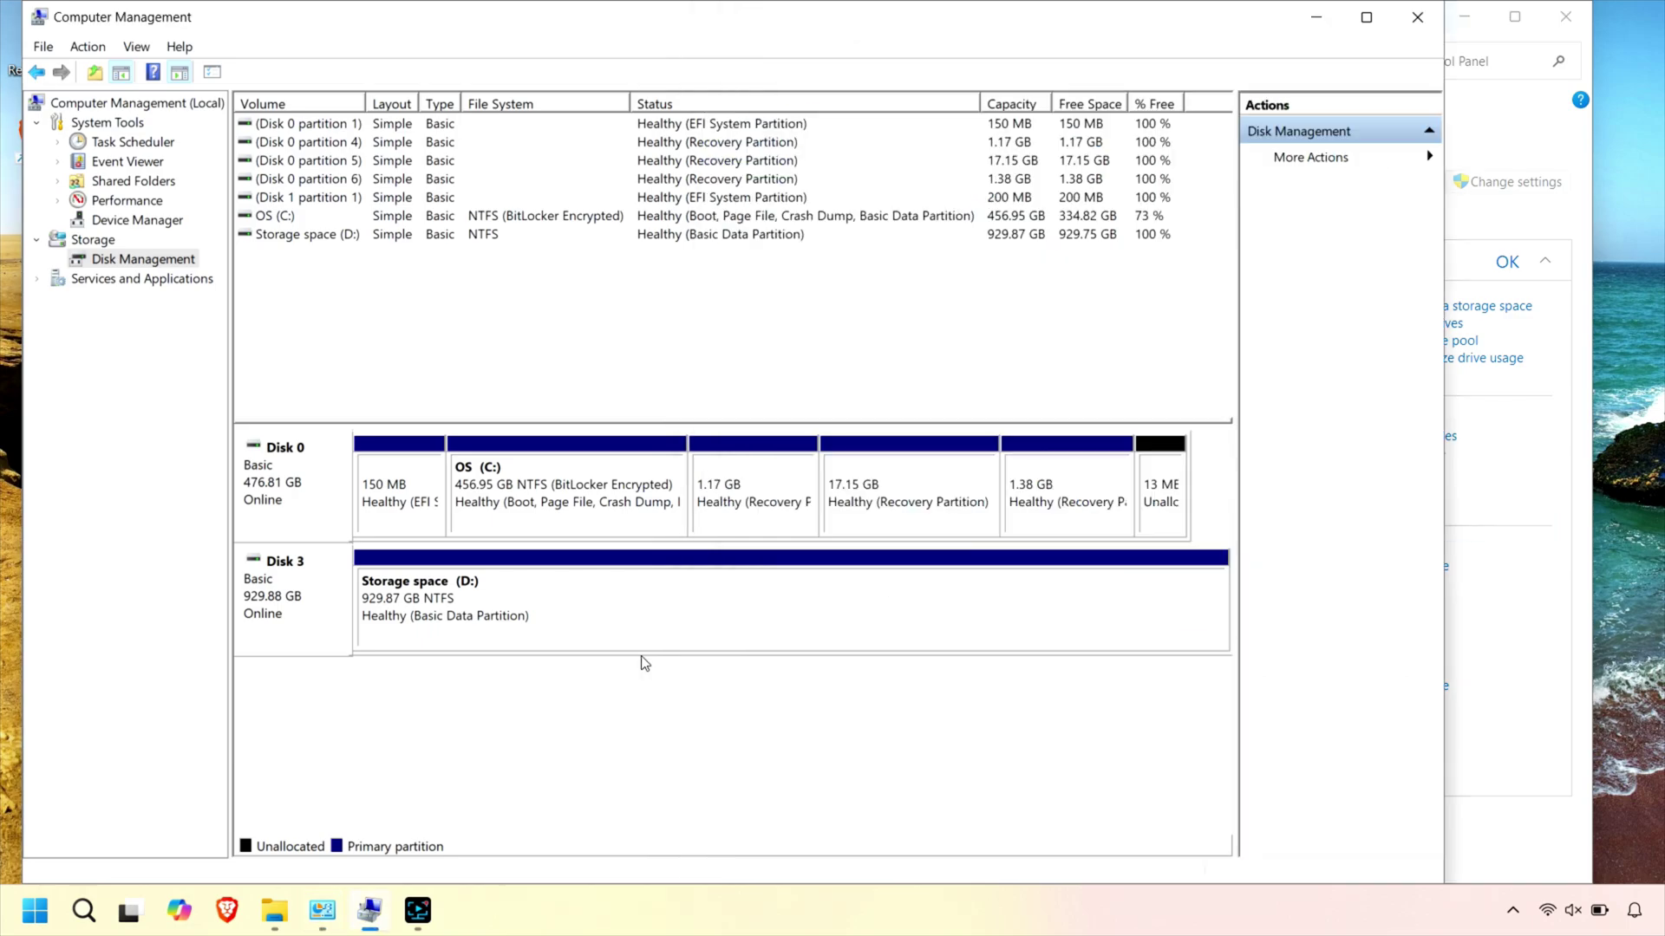
Add a new folder inside the empty Storage space (D:) drive in File Explorer.
left_click(271, 917)
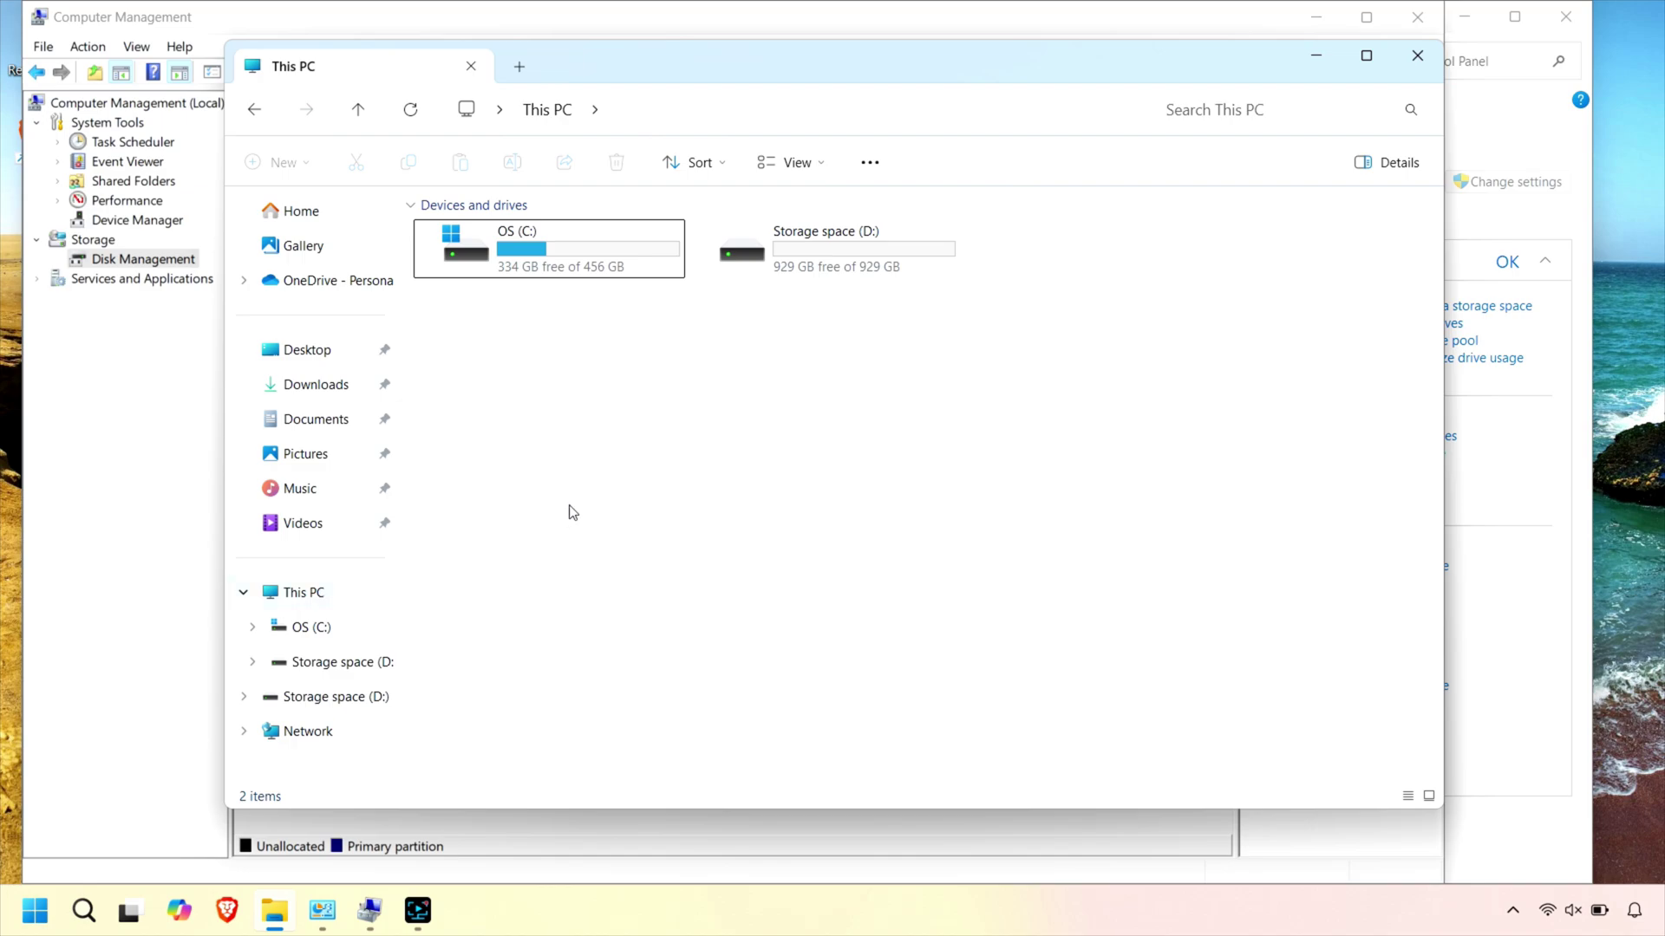
double_click(846, 251)
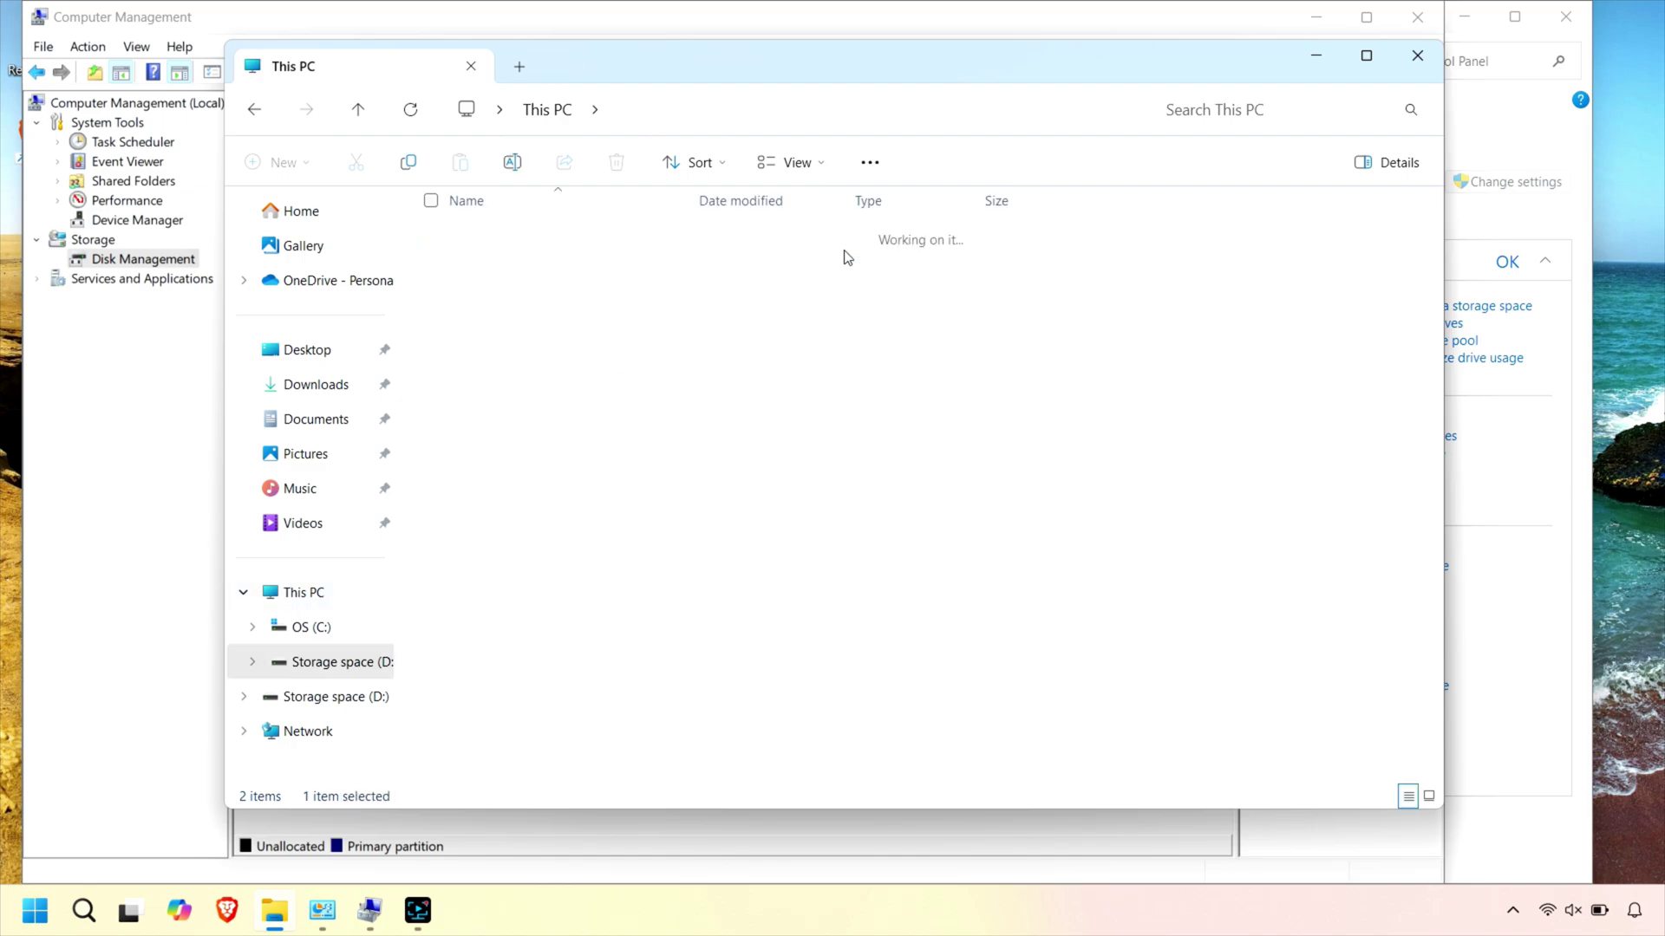
right_click(871, 407)
mouse_move(958, 574)
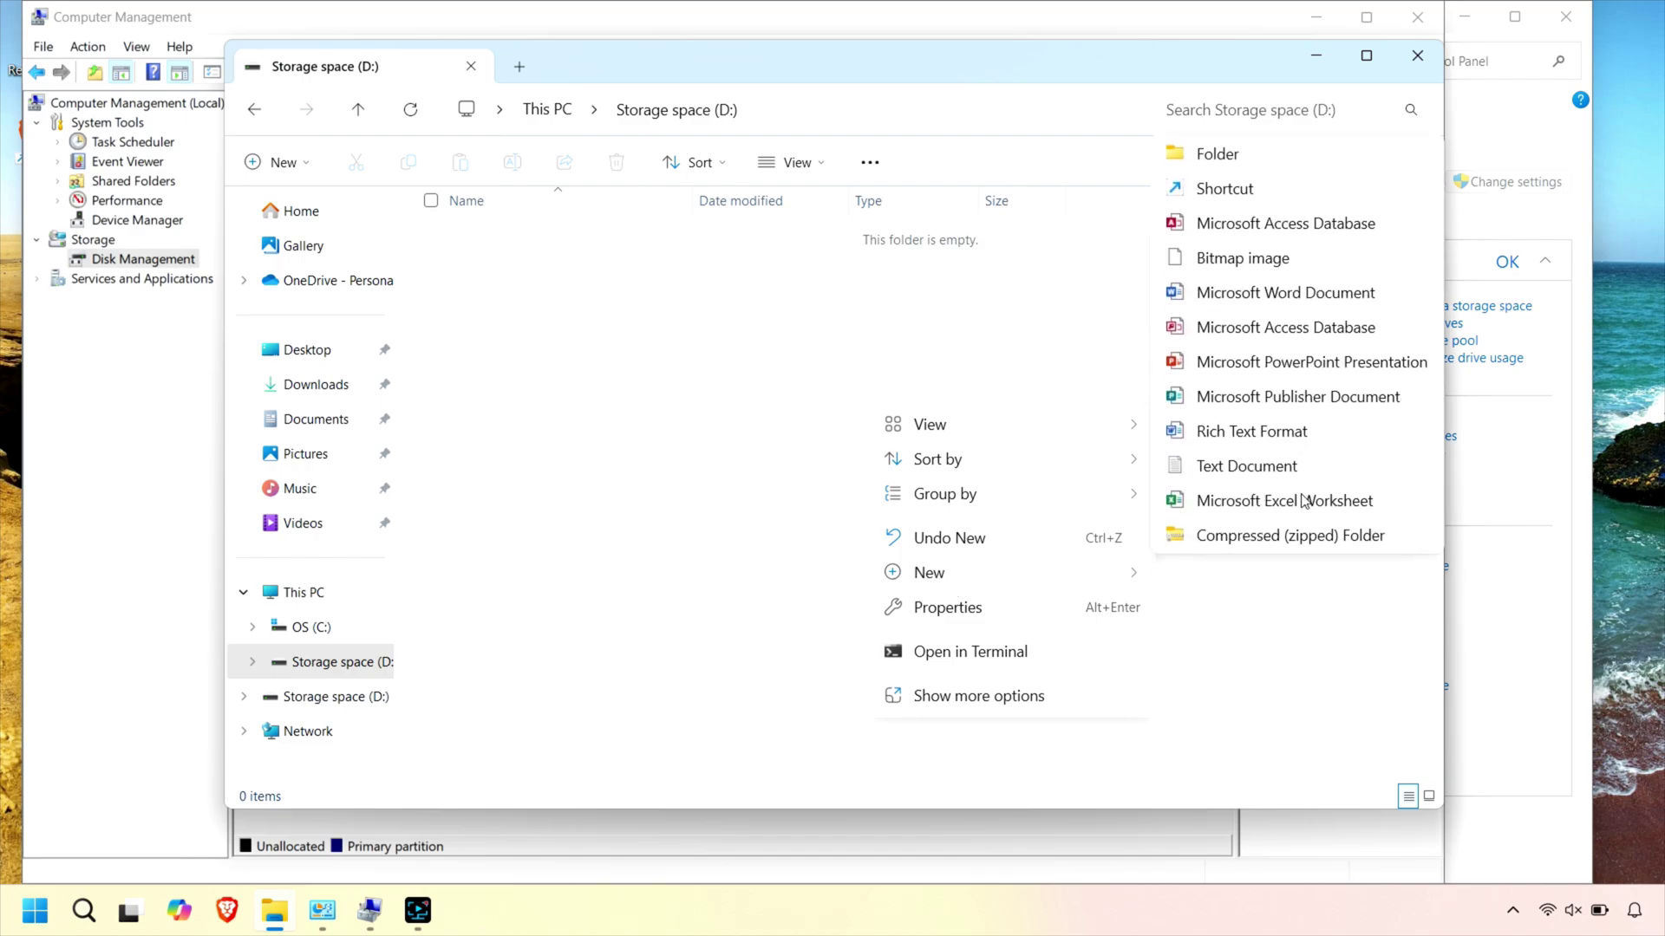
left_click(1259, 161)
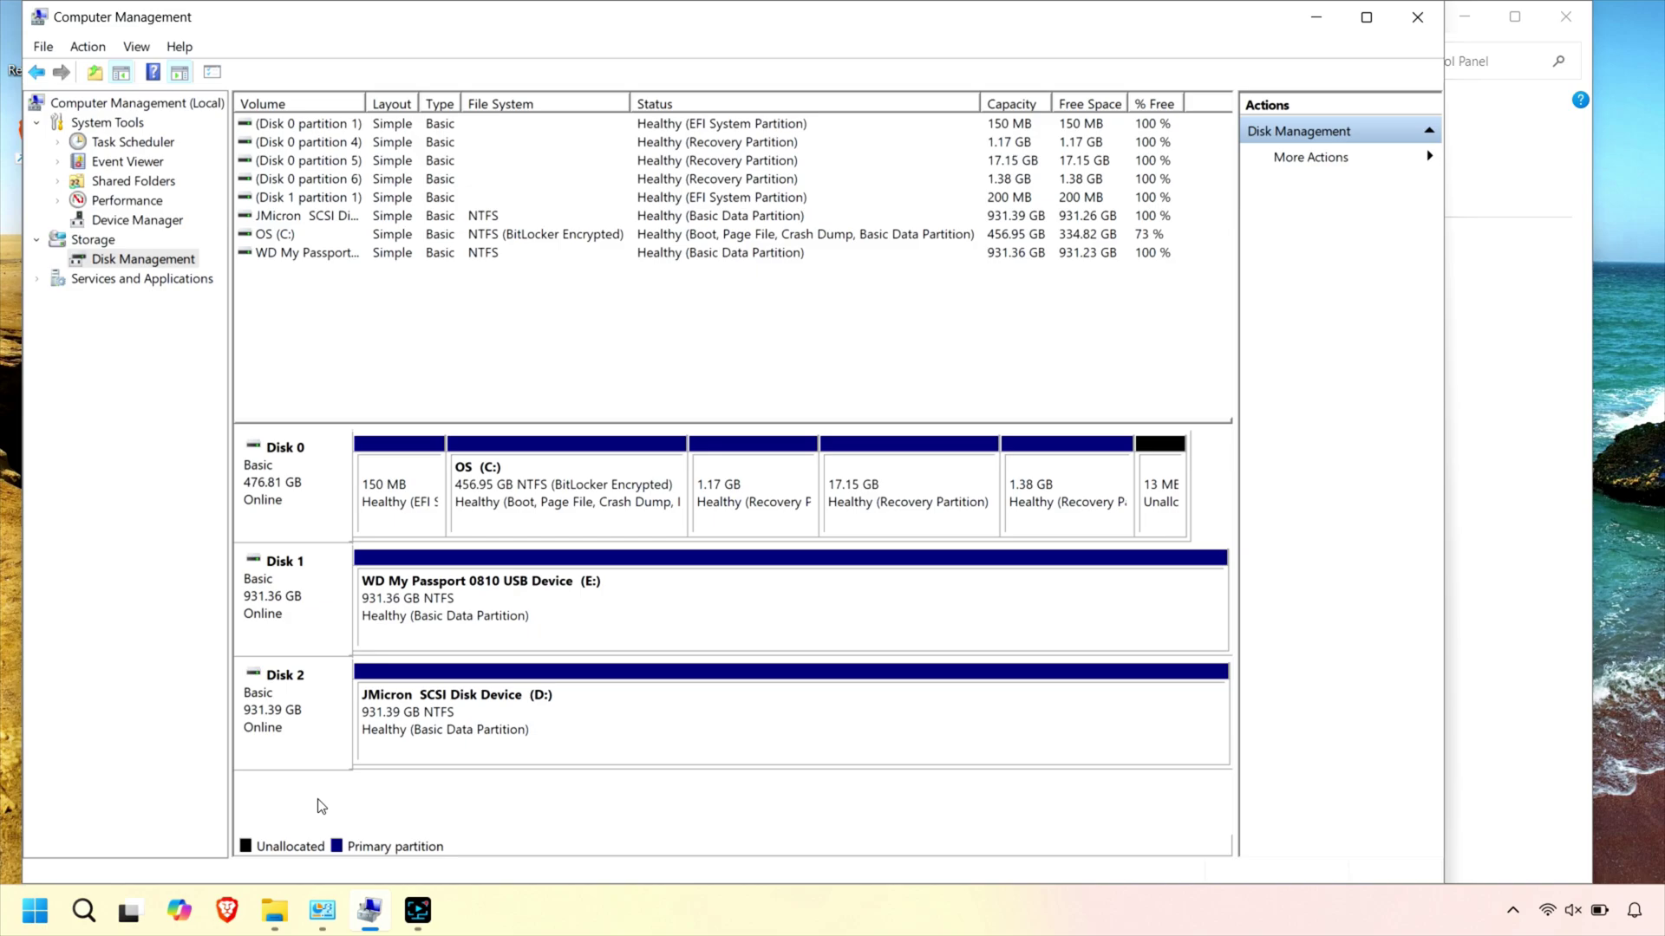
Start a new pool and storage space, selecting both the JMicron and WD My Passport drives.
left_click(1481, 406)
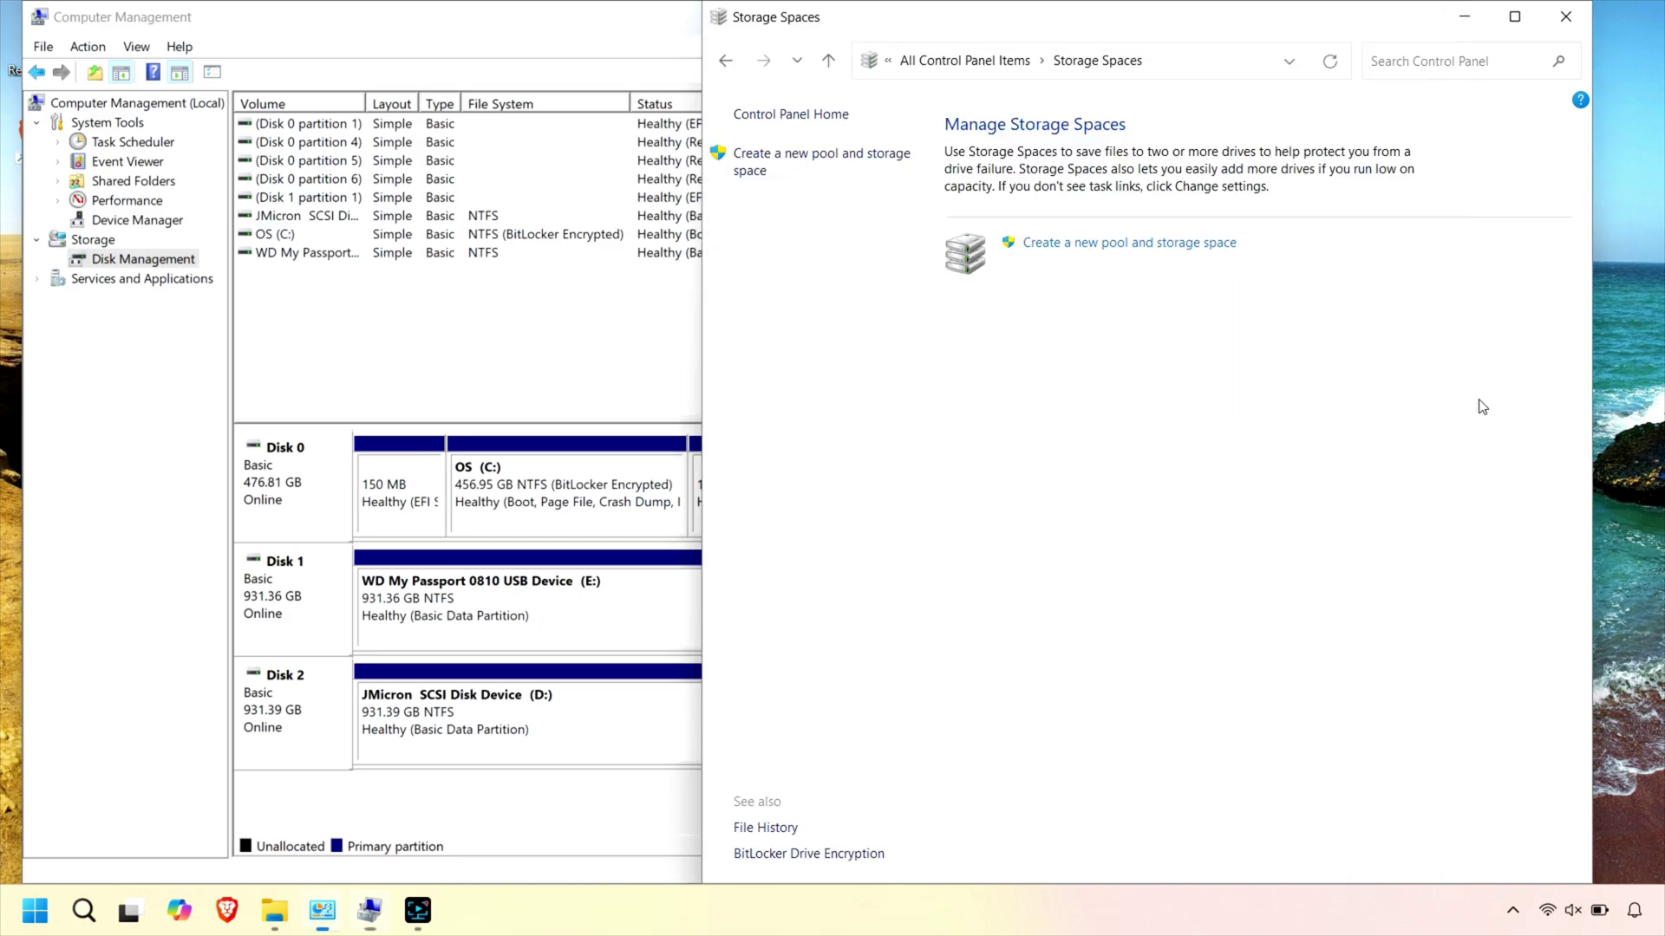
left_click(1133, 255)
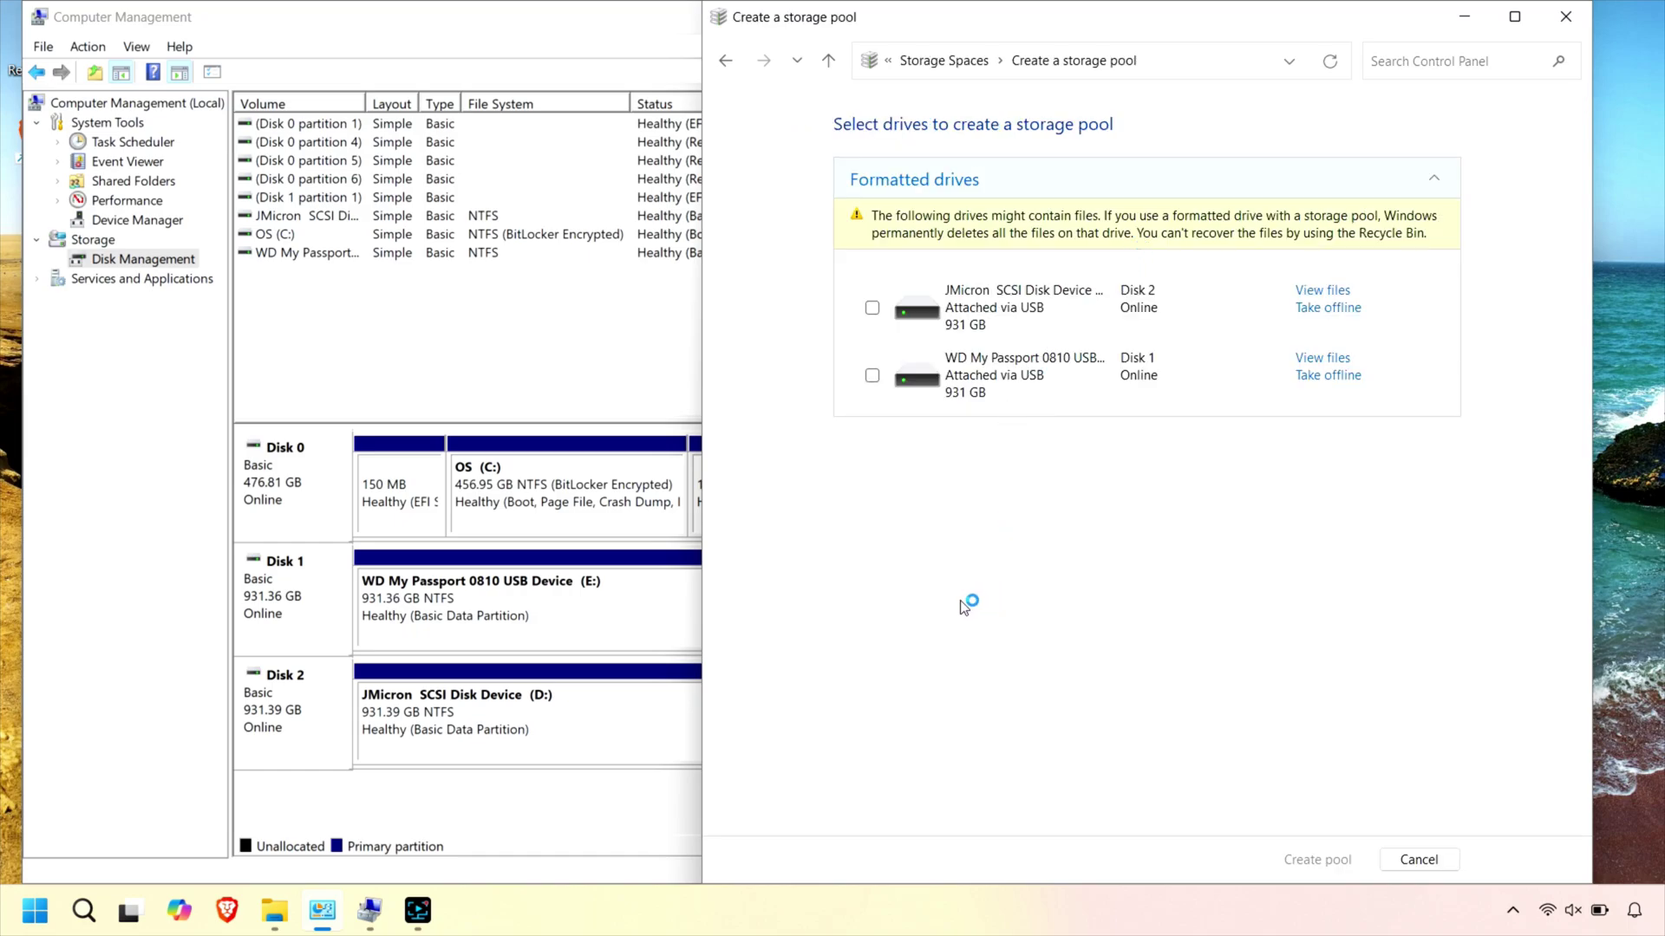
left_click(872, 308)
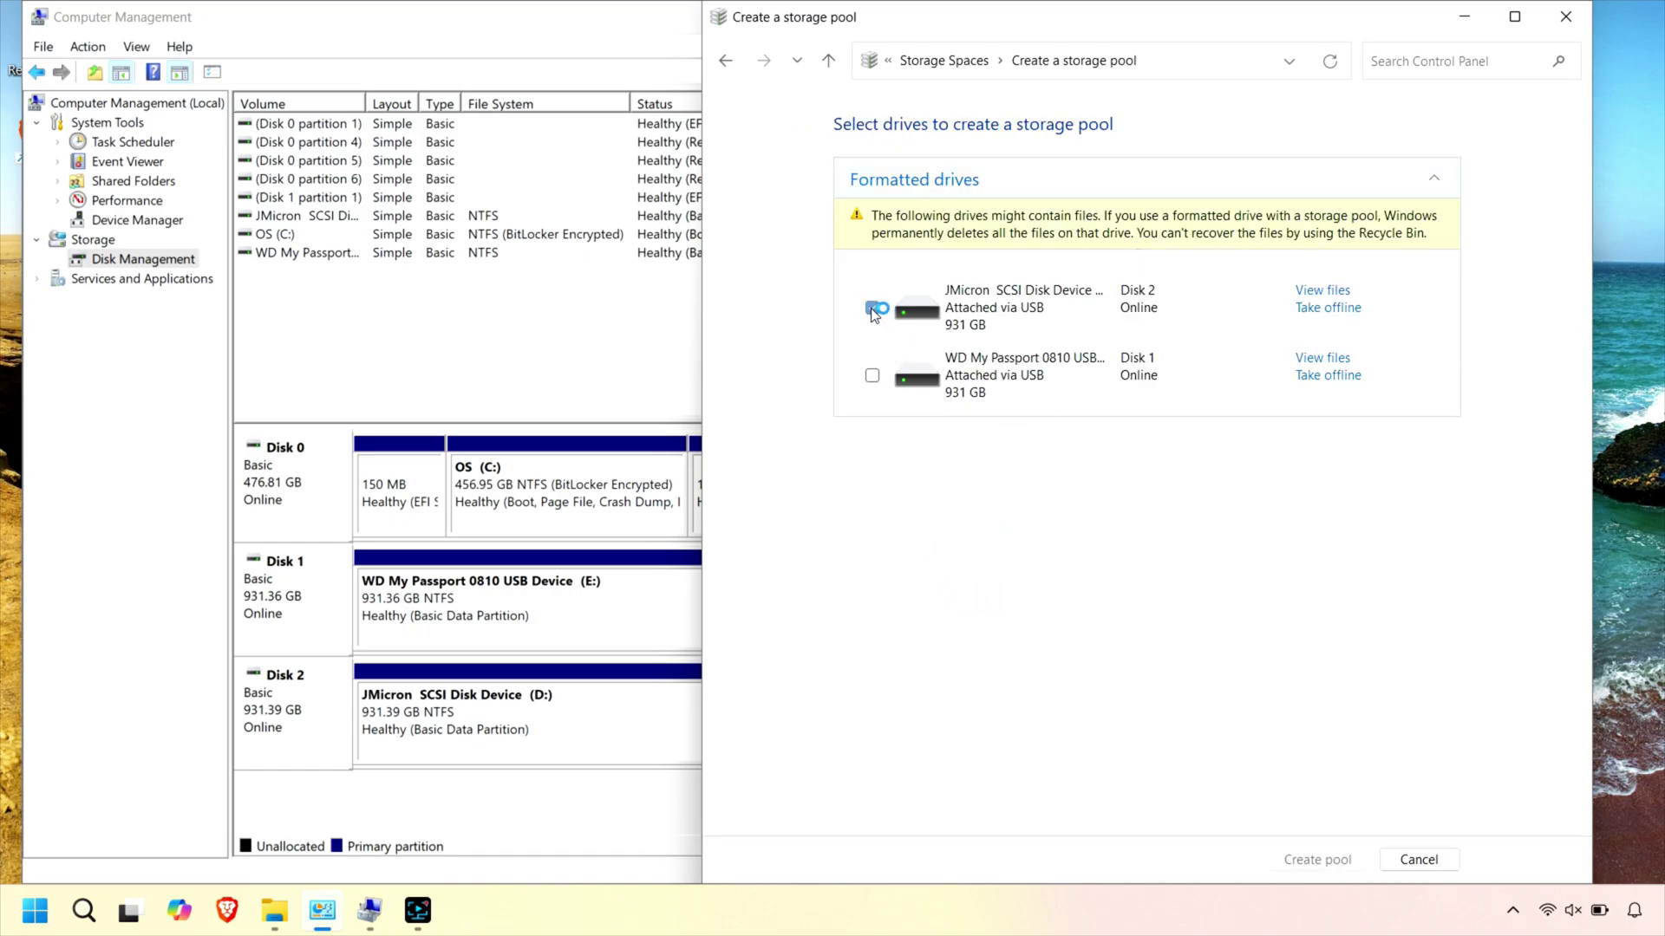
left_click(872, 376)
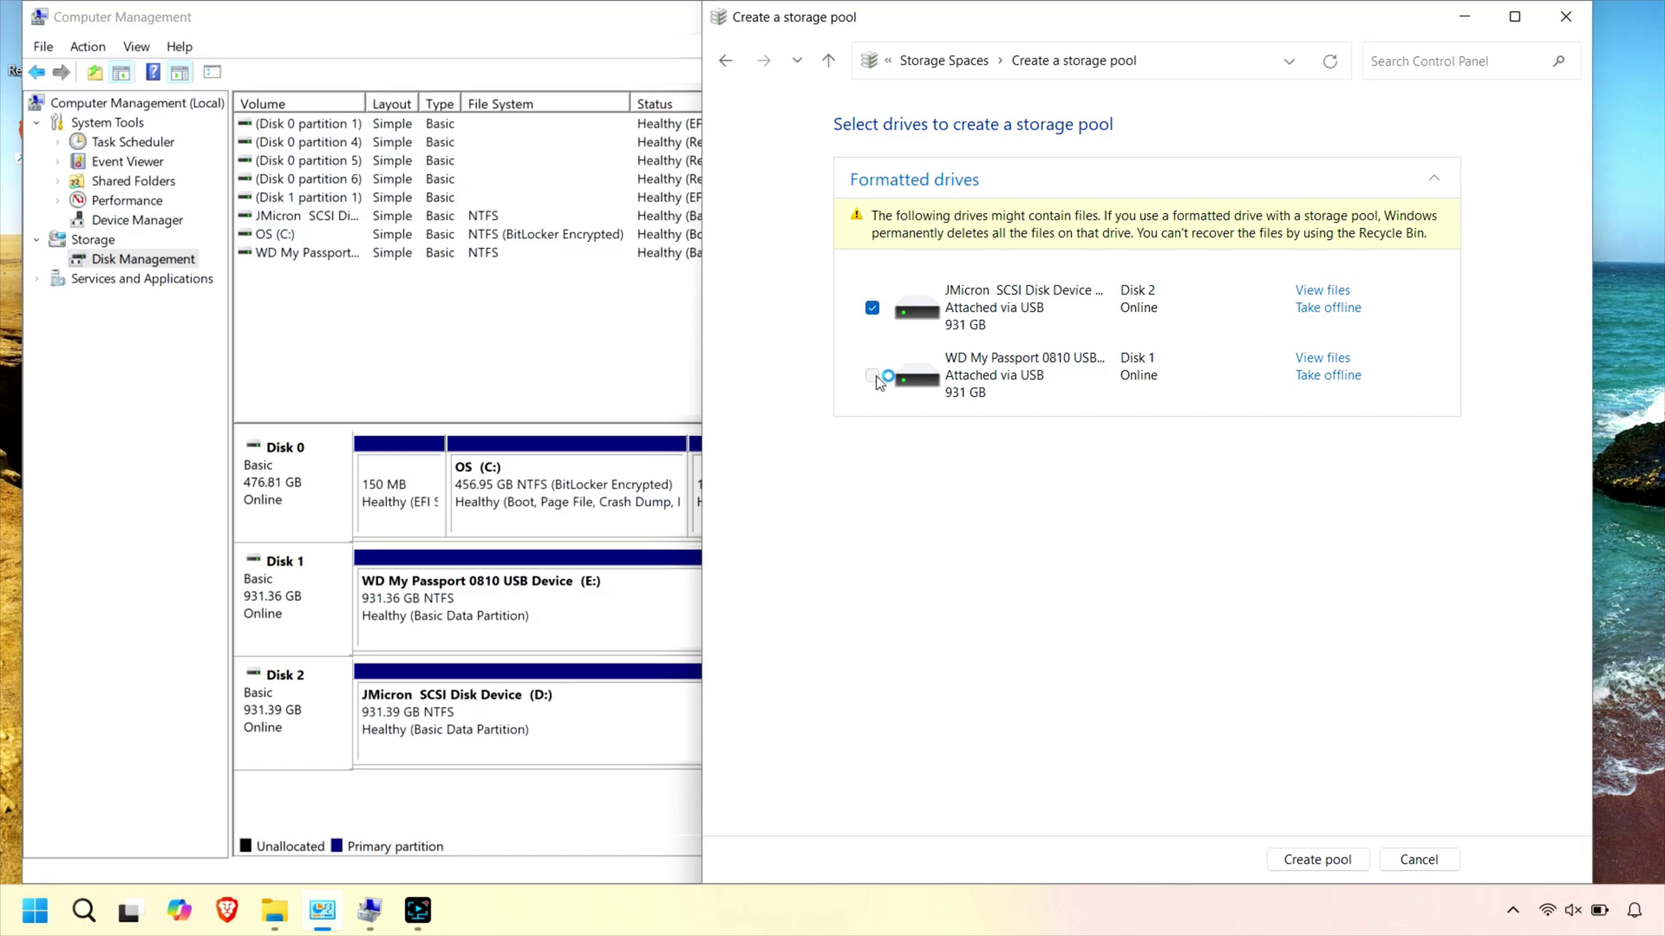
left_click(1285, 867)
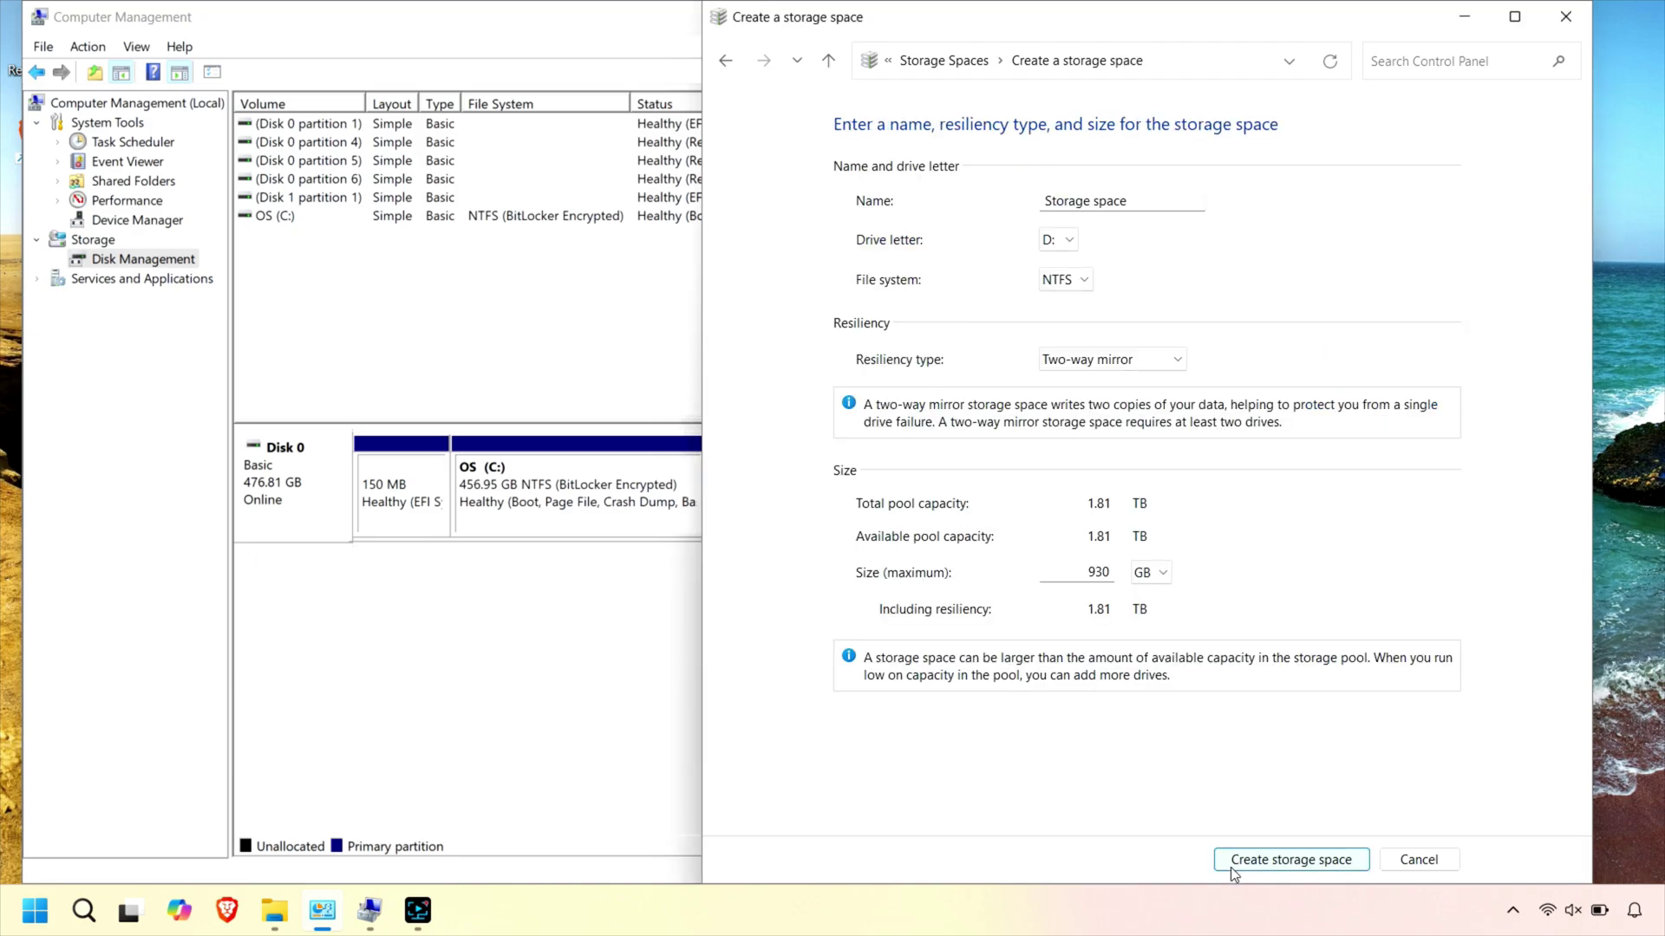
Create 'Storage space' as drive D:, NTFS, Two-way mirror, 930 GB.
left_click(1231, 868)
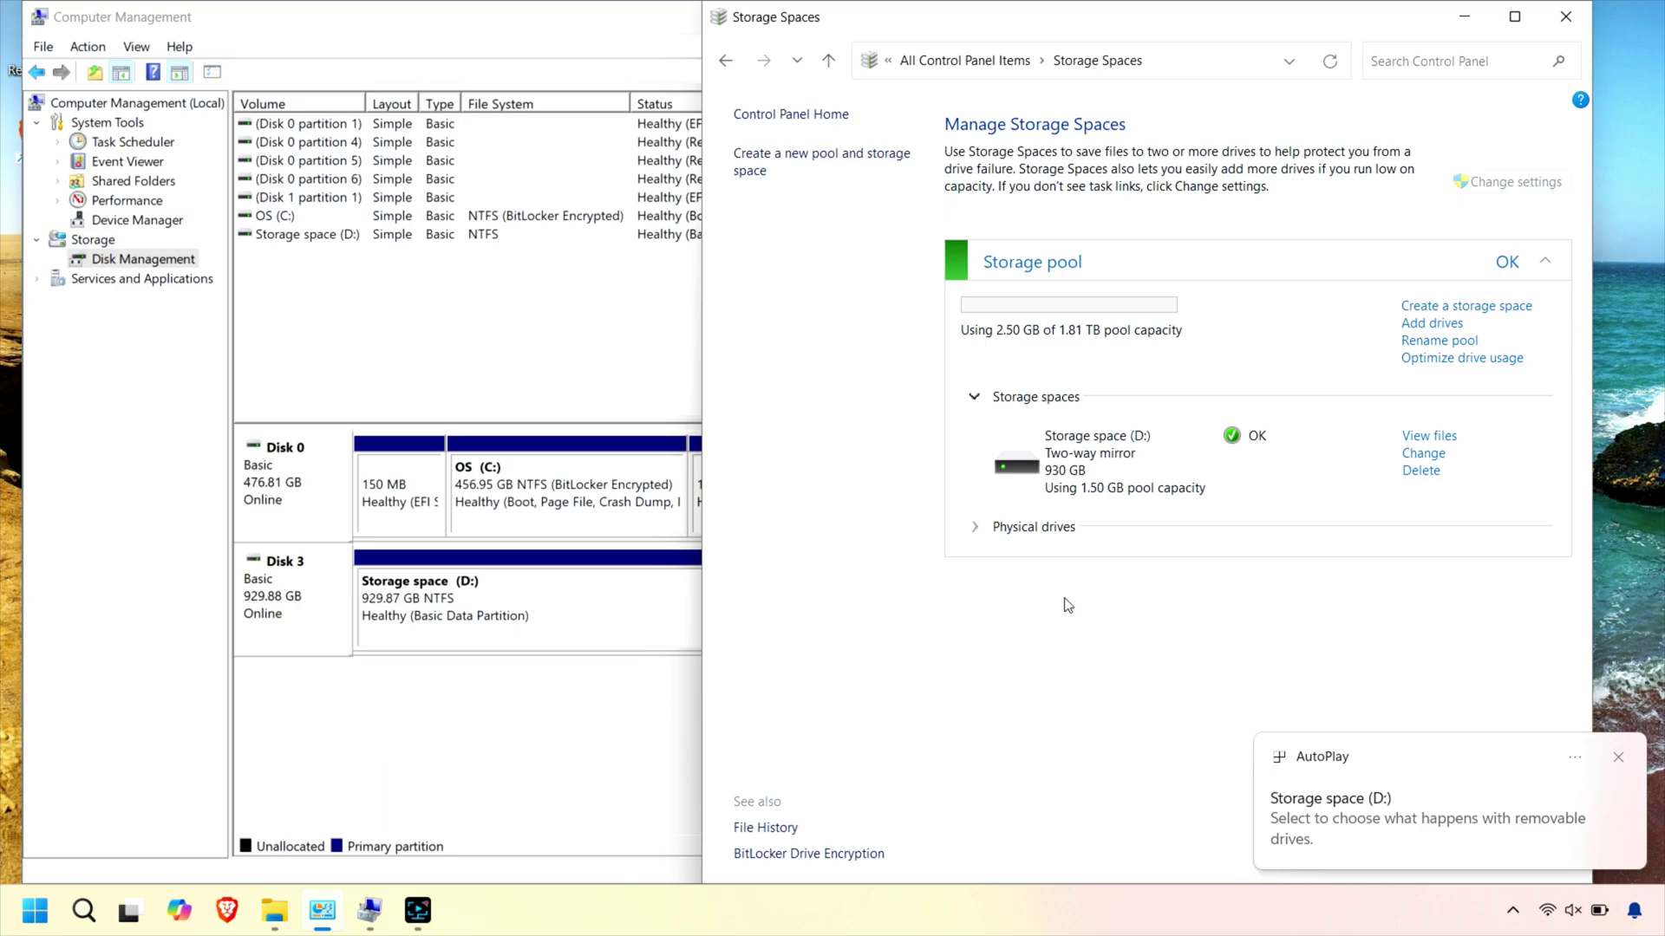
List the pool's two physical drives and open Storage space (D:) in File Explorer to confirm it's empty.
left_click(975, 529)
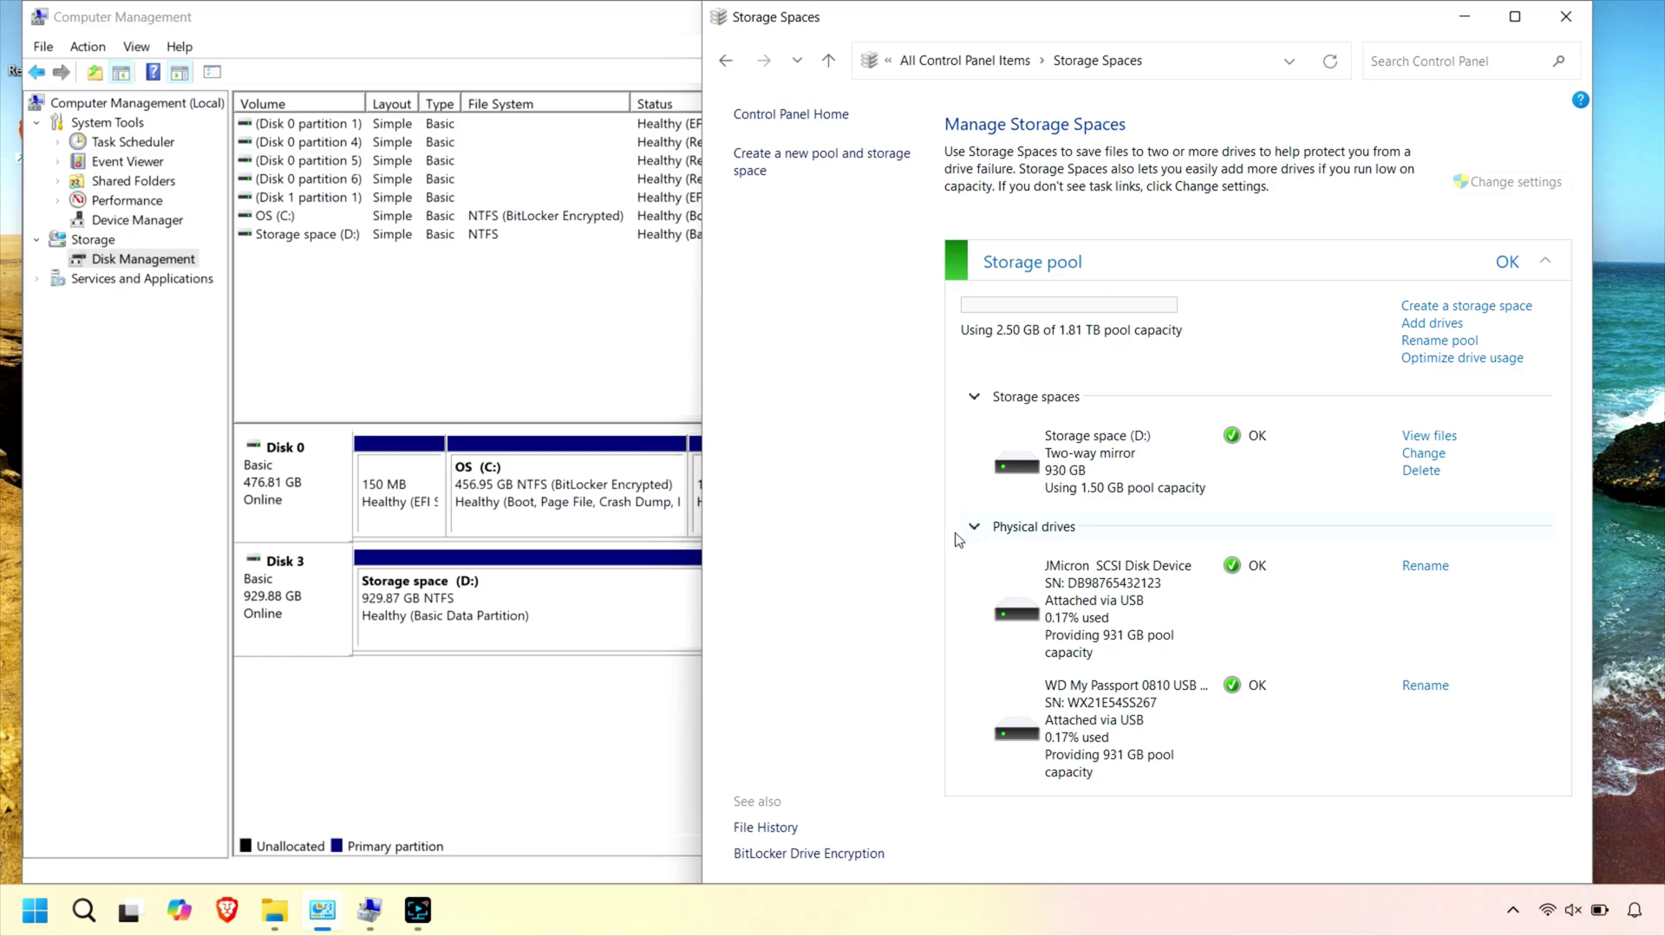
key("super+e")
double_click(844, 249)
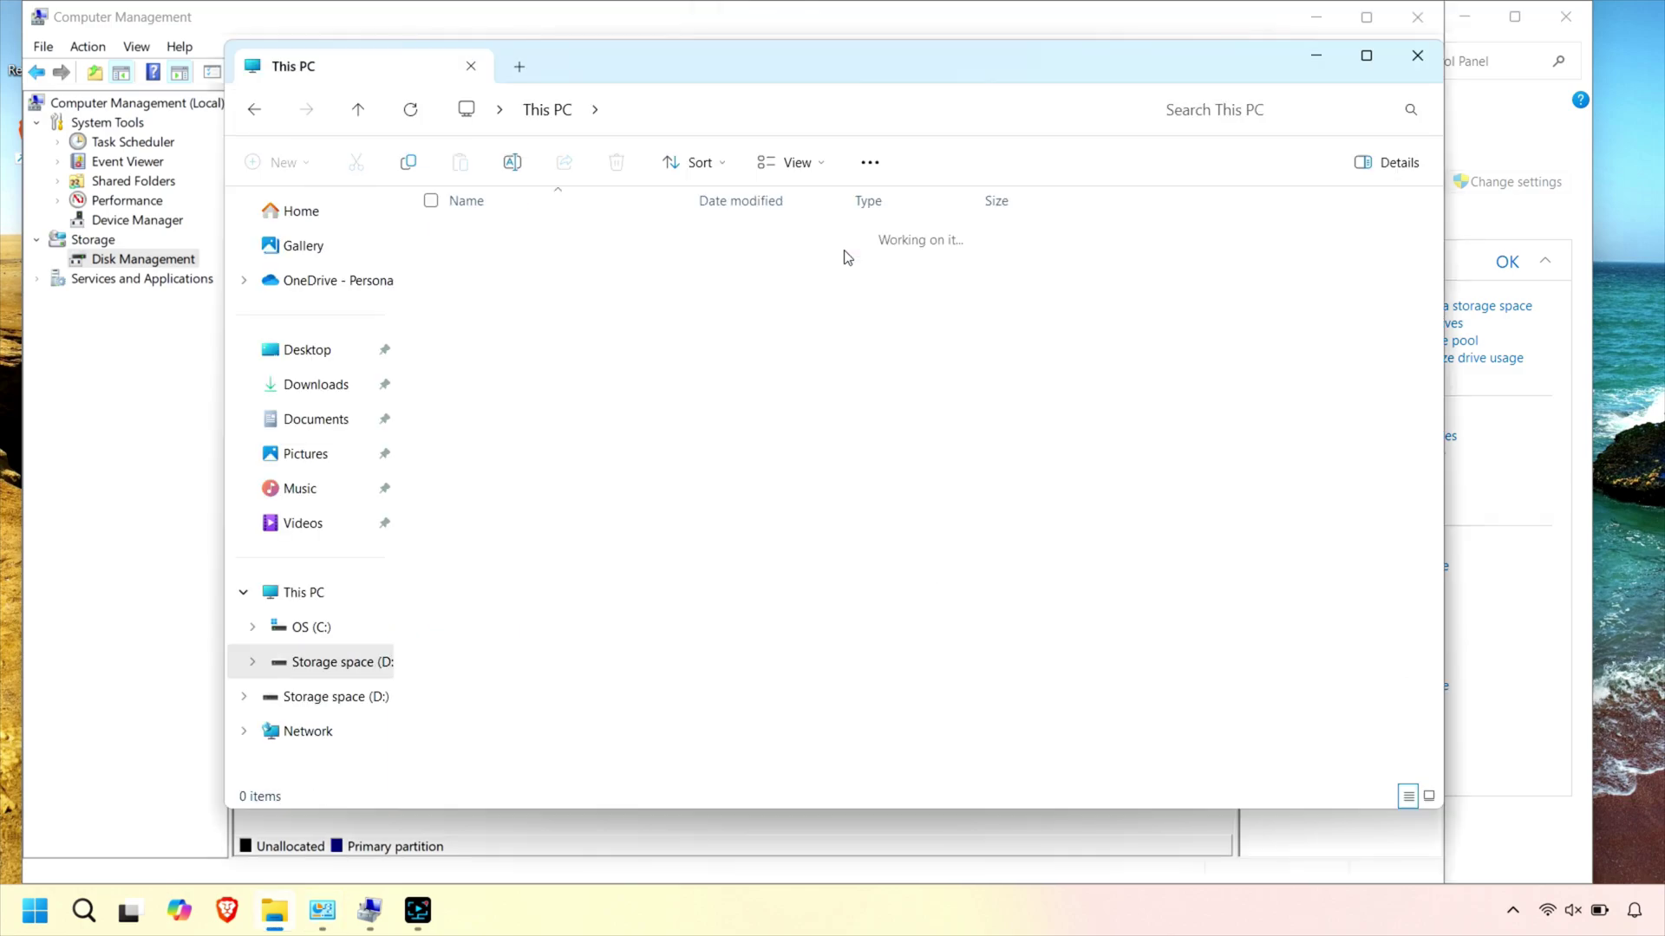
right_click(870, 408)
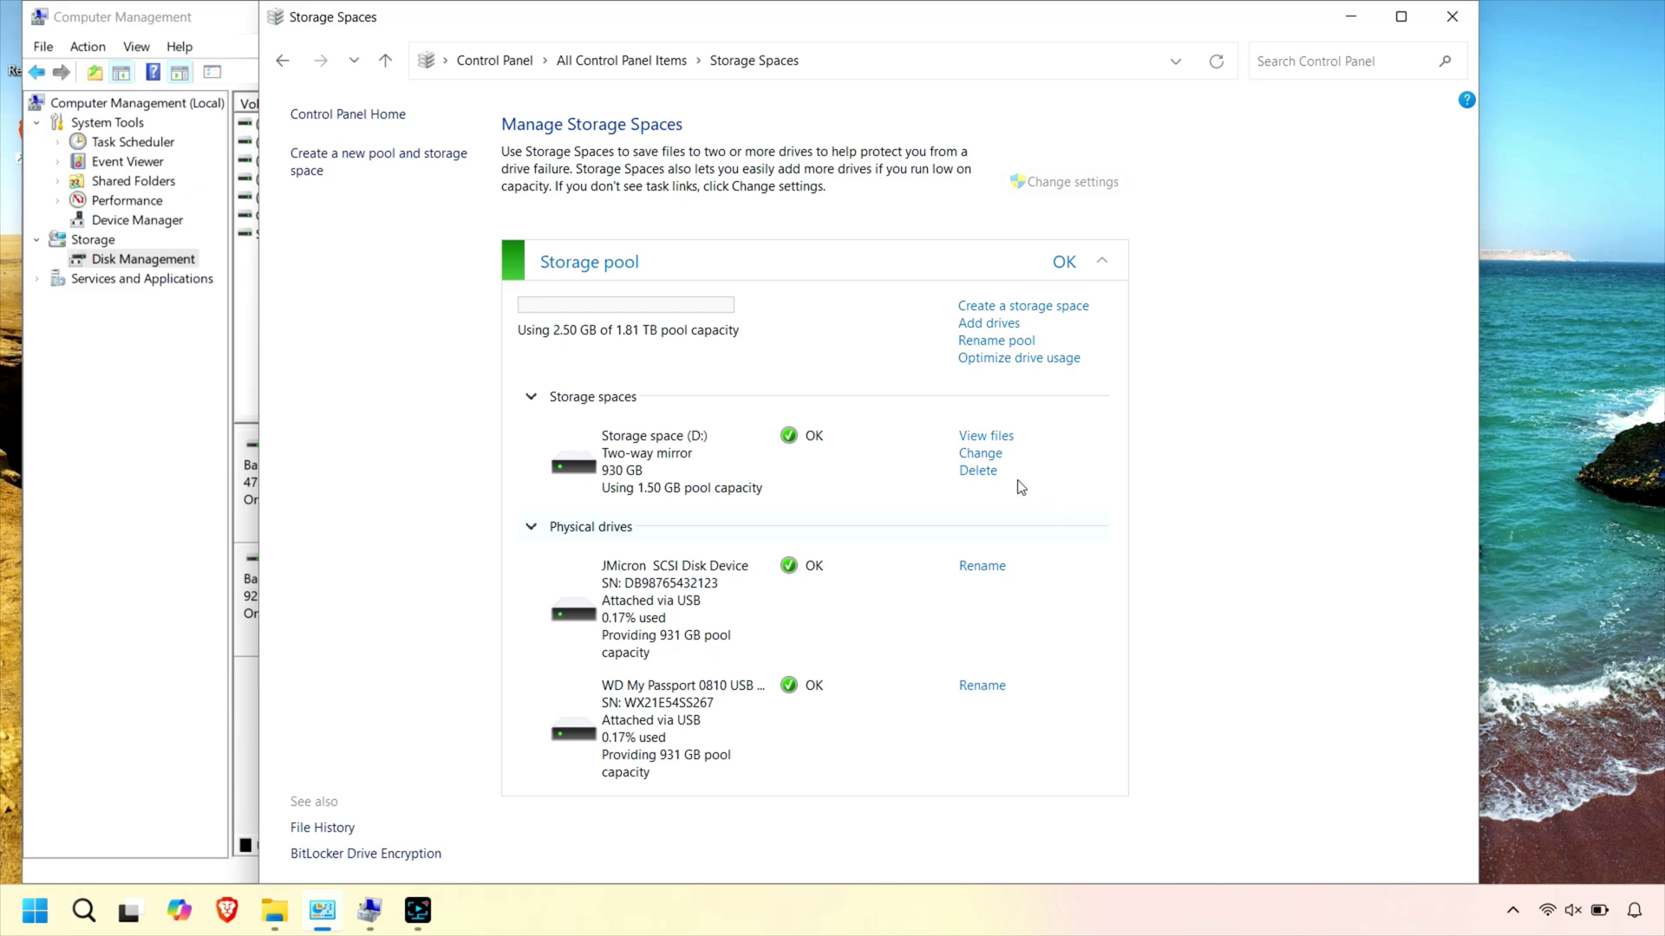
Delete Storage space (D:) and then the pool, then dock the window right and narrow it.
left_click(979, 470)
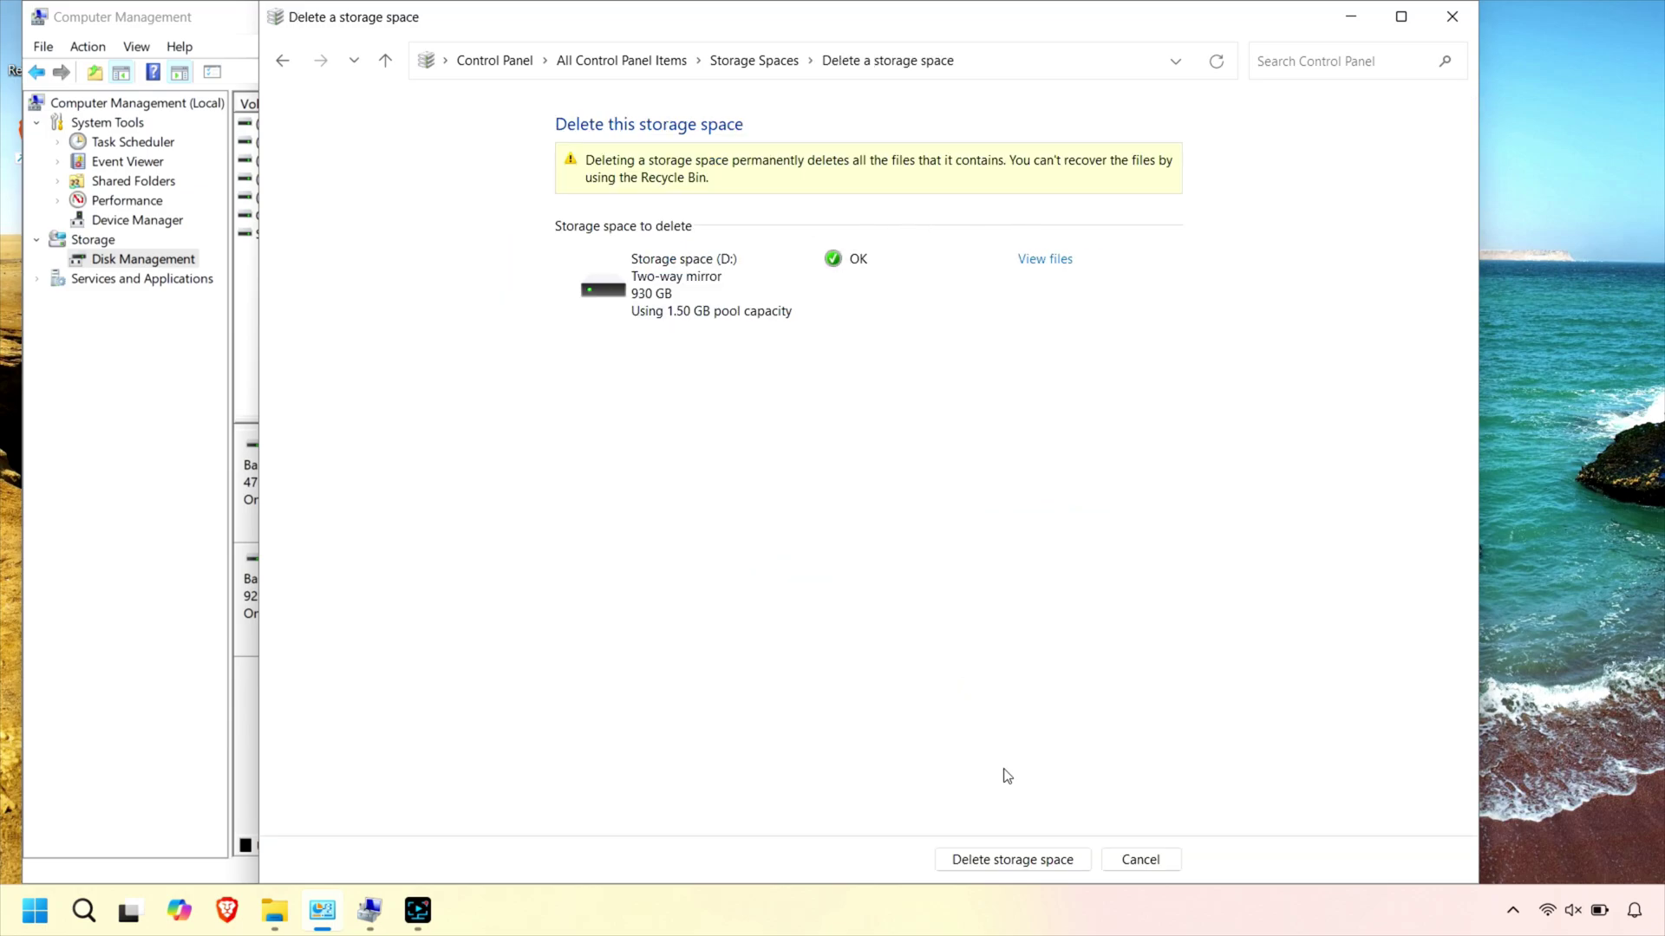
left_click(1010, 862)
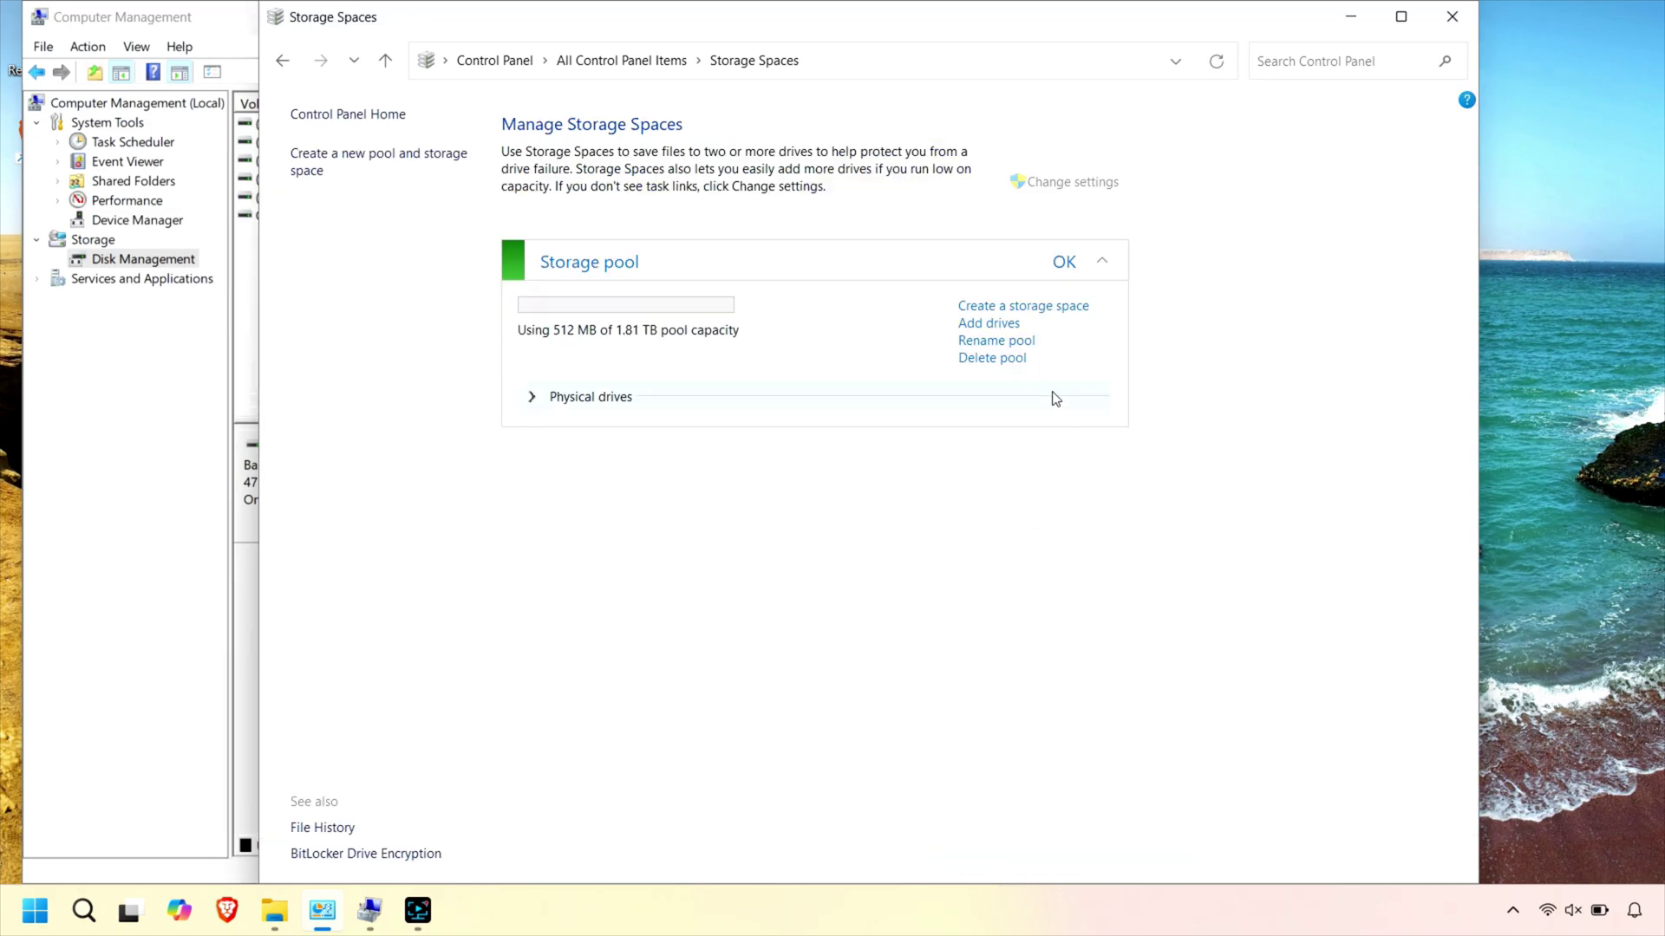
left_click(1017, 373)
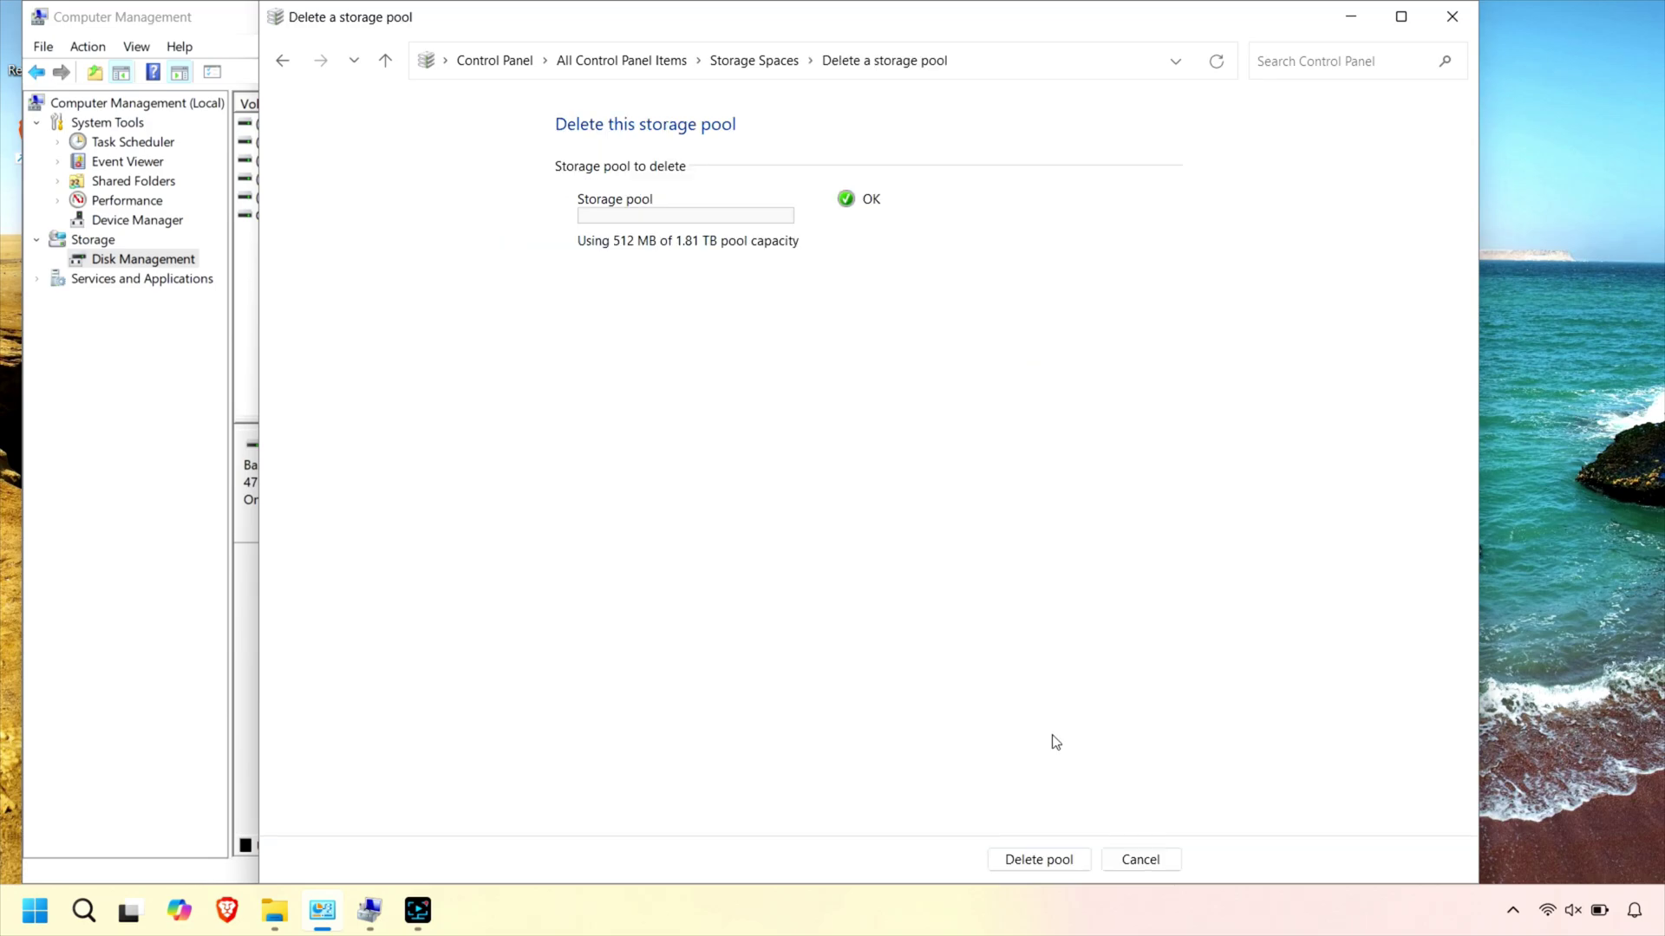
left_click(1029, 863)
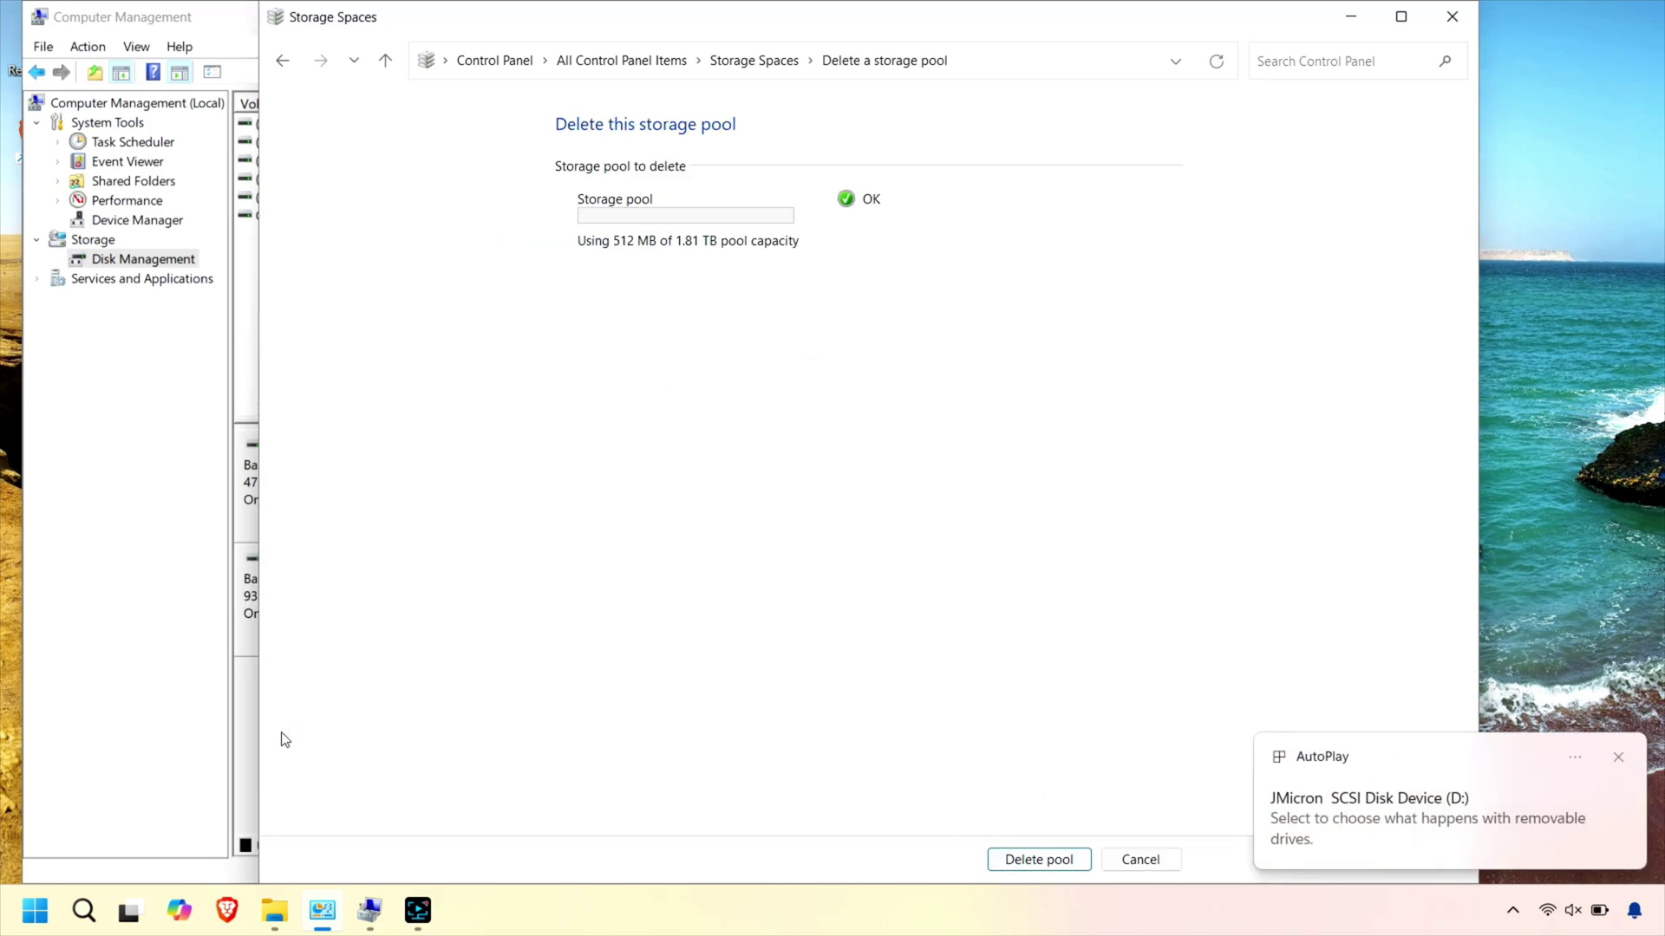
key("super+Right")
left_click_drag(1656, 545, 1595, 541)
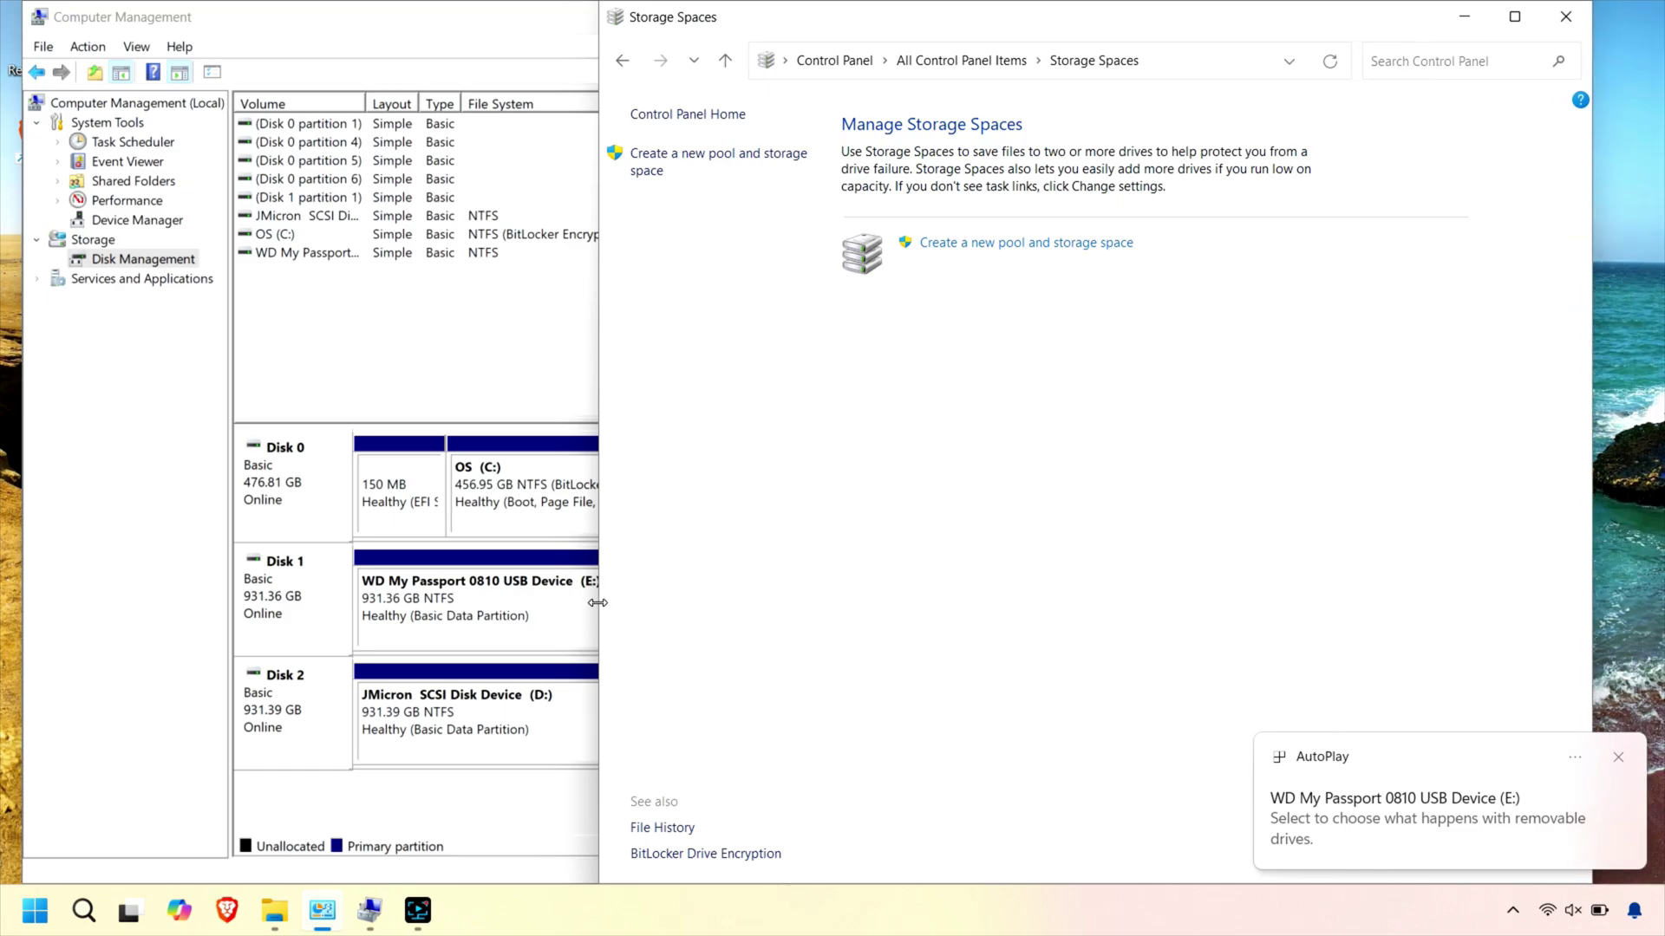
Narrow the Storage Spaces window and expand Physical drives under the recreated pool.
left_click_drag(597, 602, 707, 602)
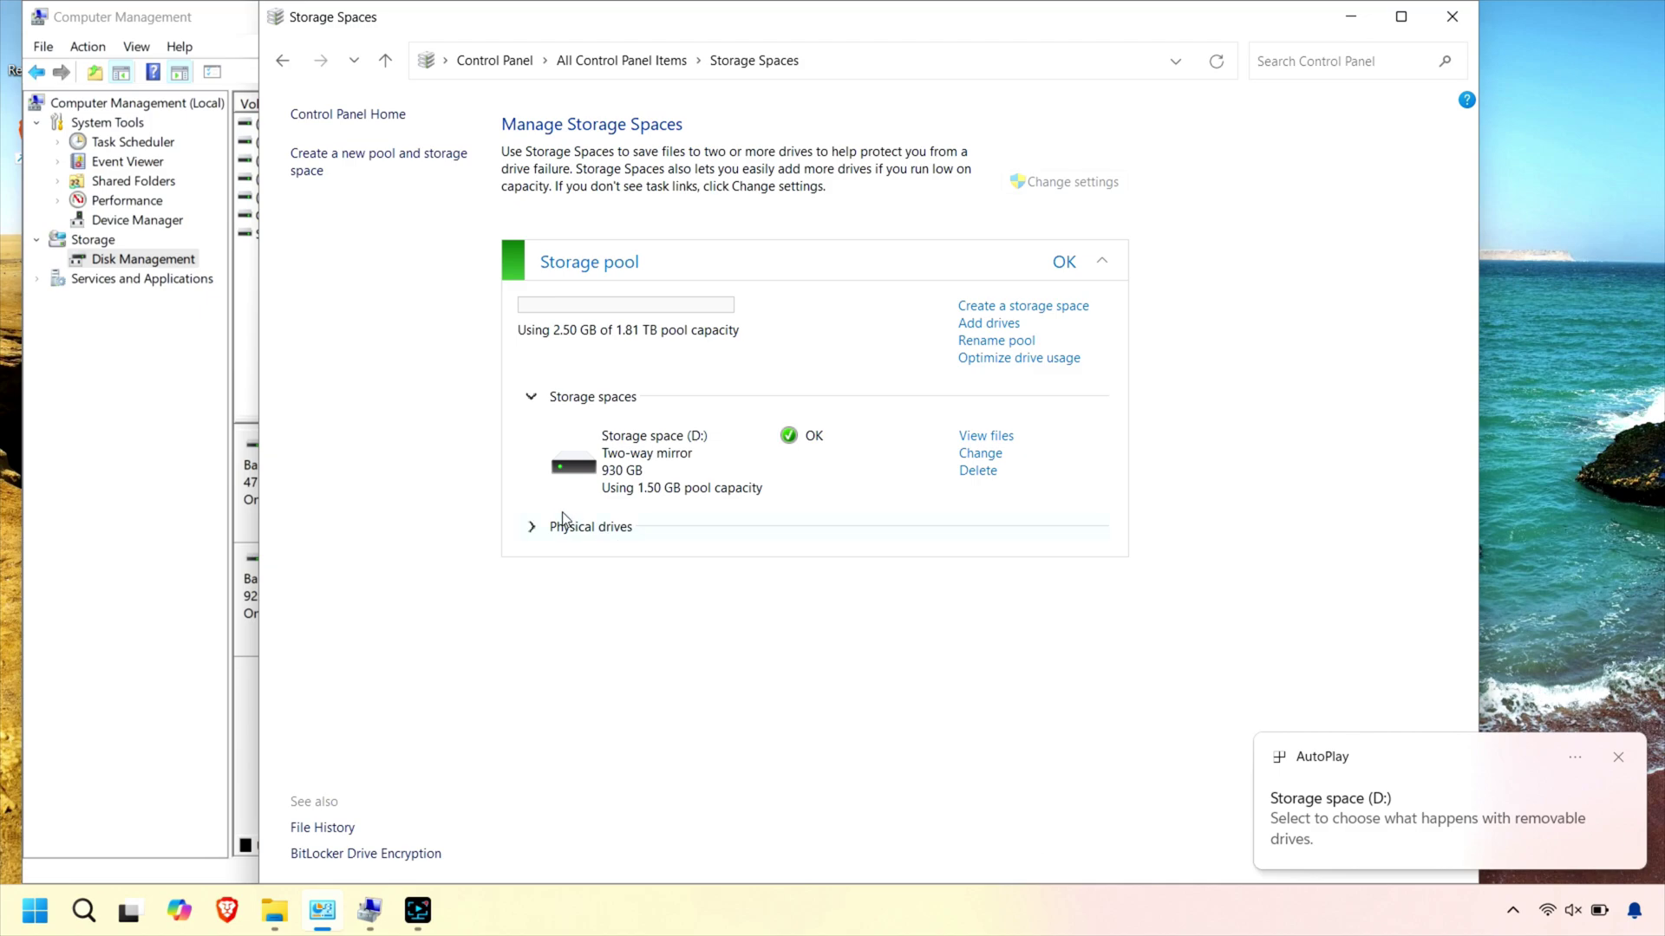
left_click(533, 527)
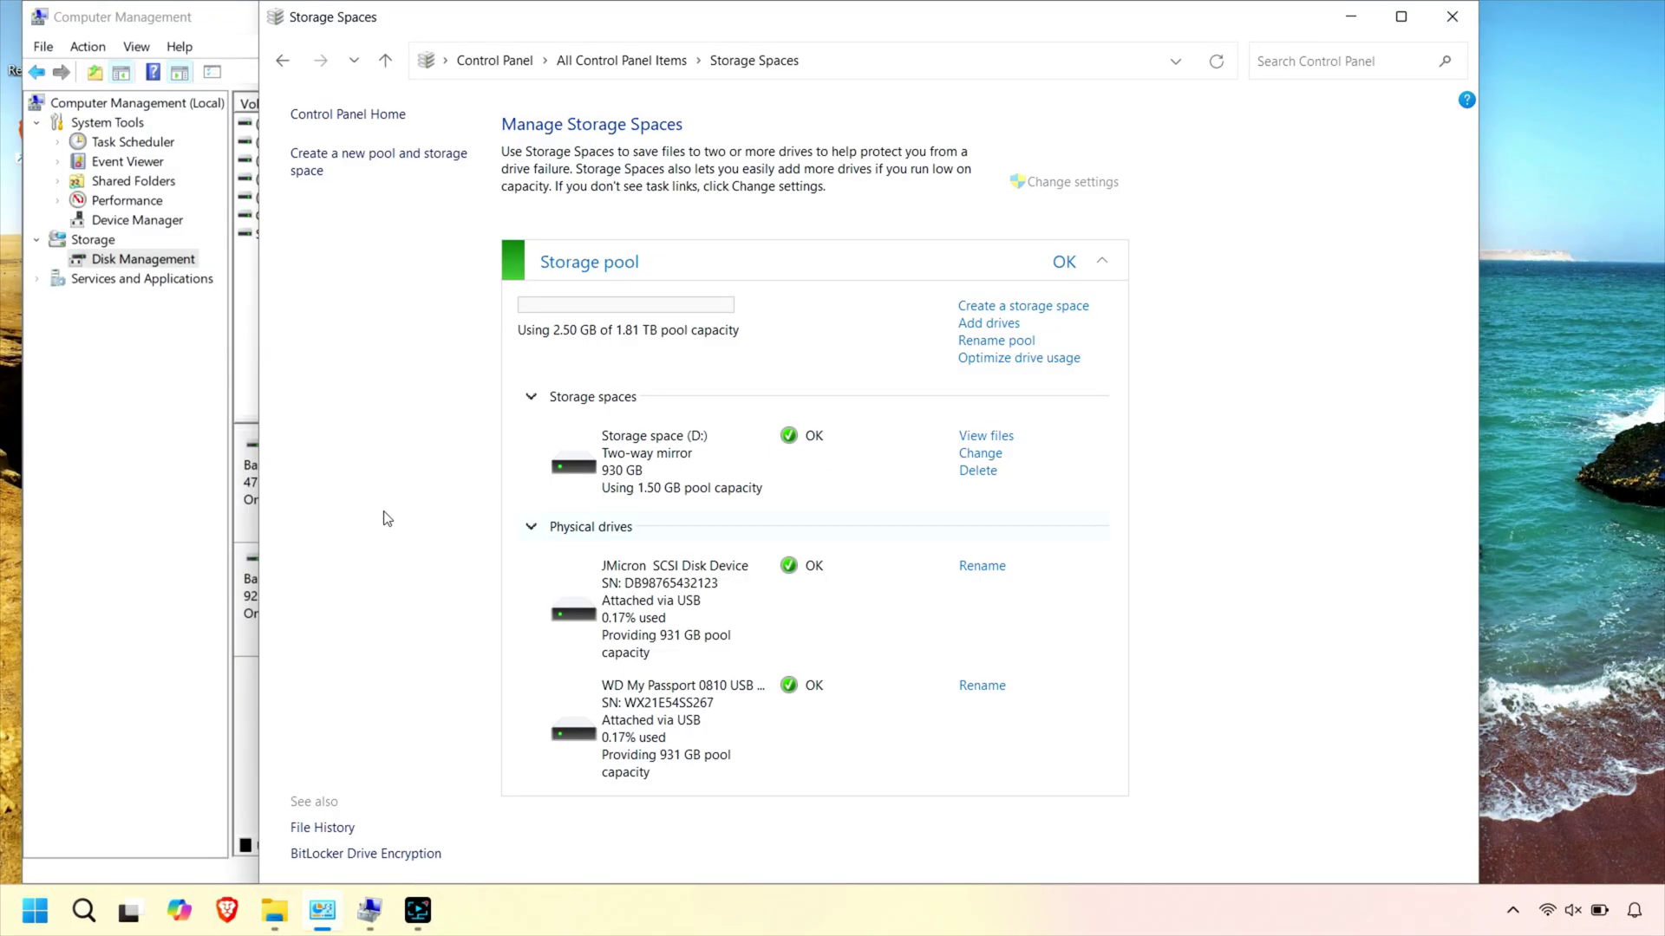
Create the 930 GB two-way mirror Storage space (D:) and list the two physical drives backing the pool.
left_click(111, 438)
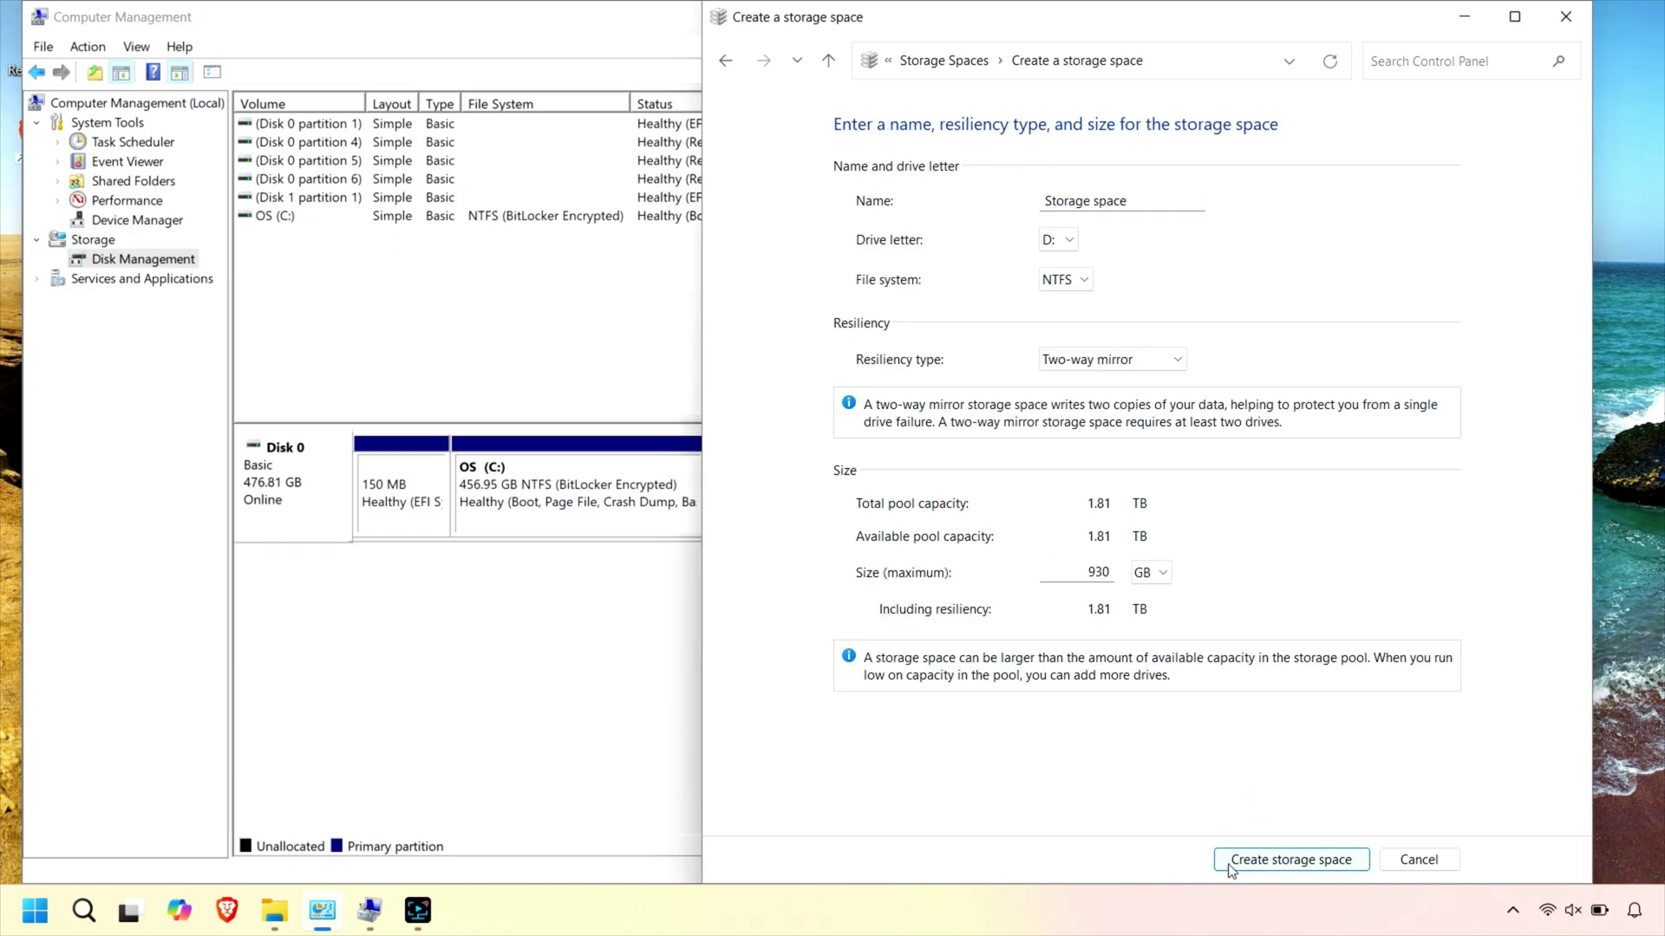
left_click(1231, 868)
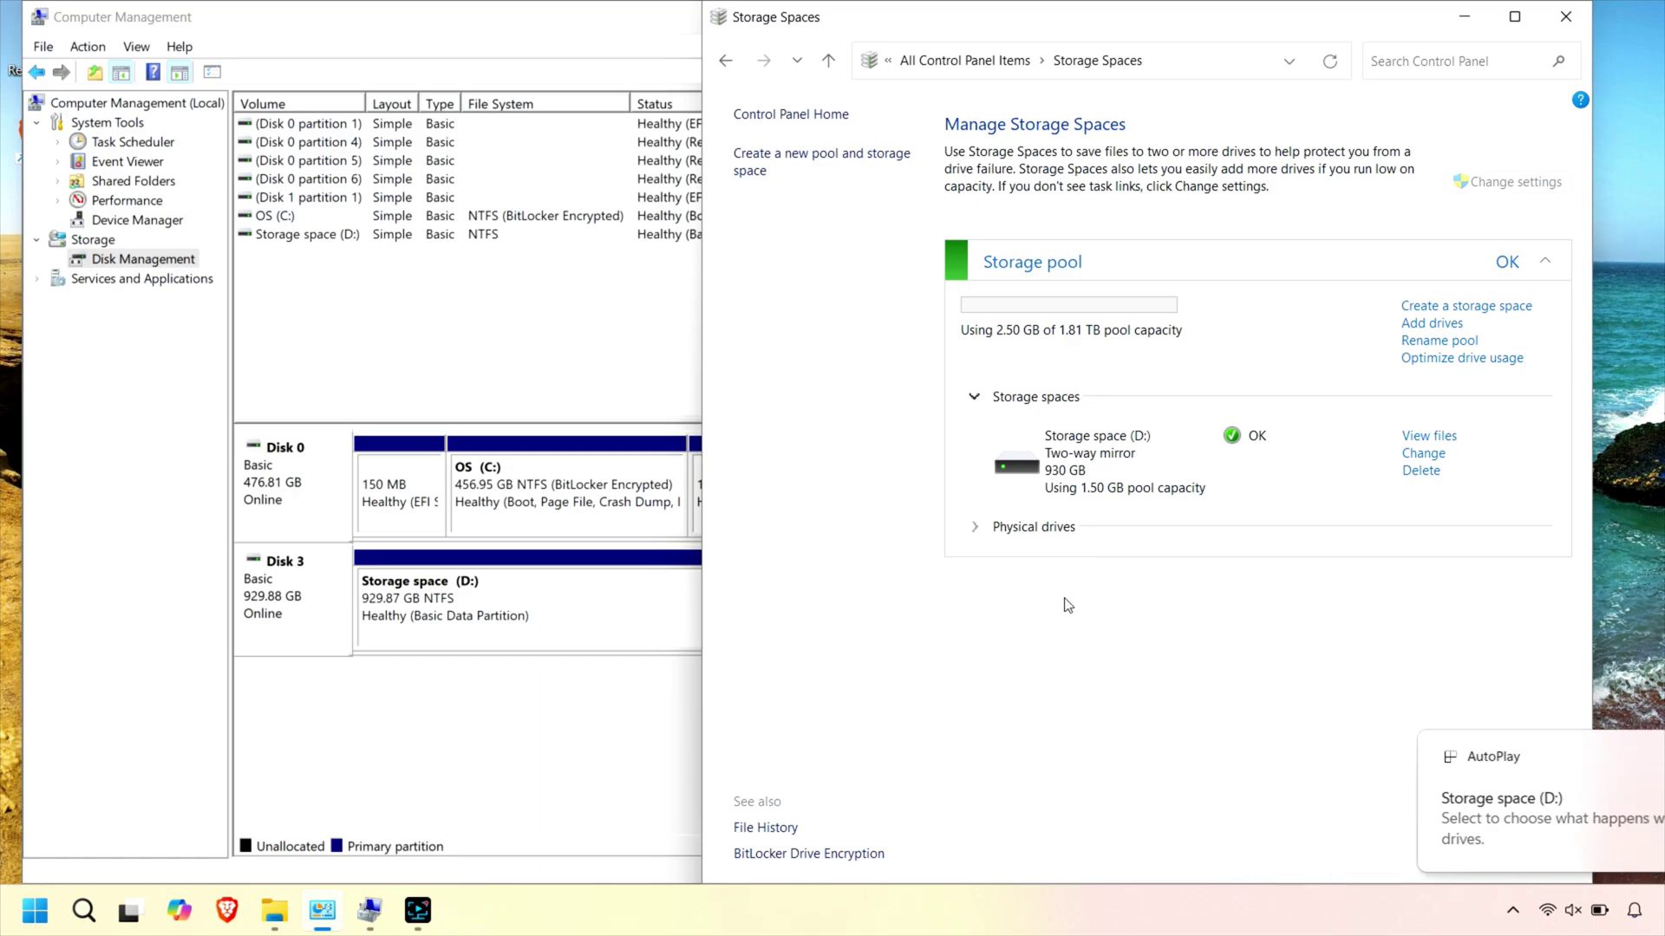
left_click(975, 529)
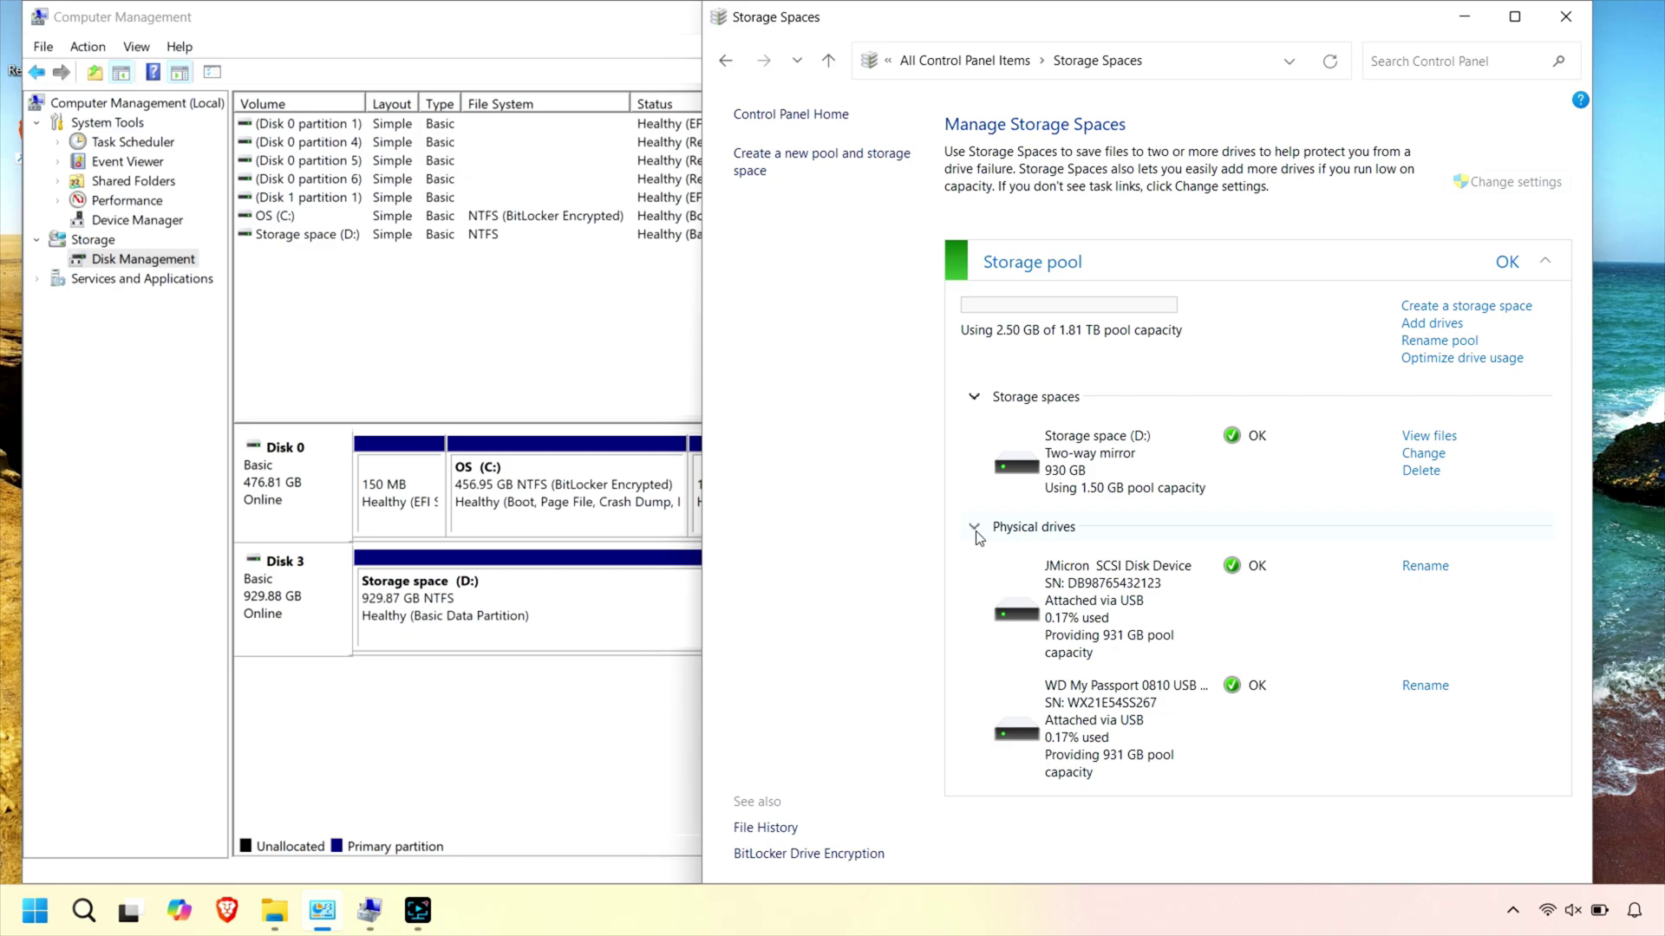